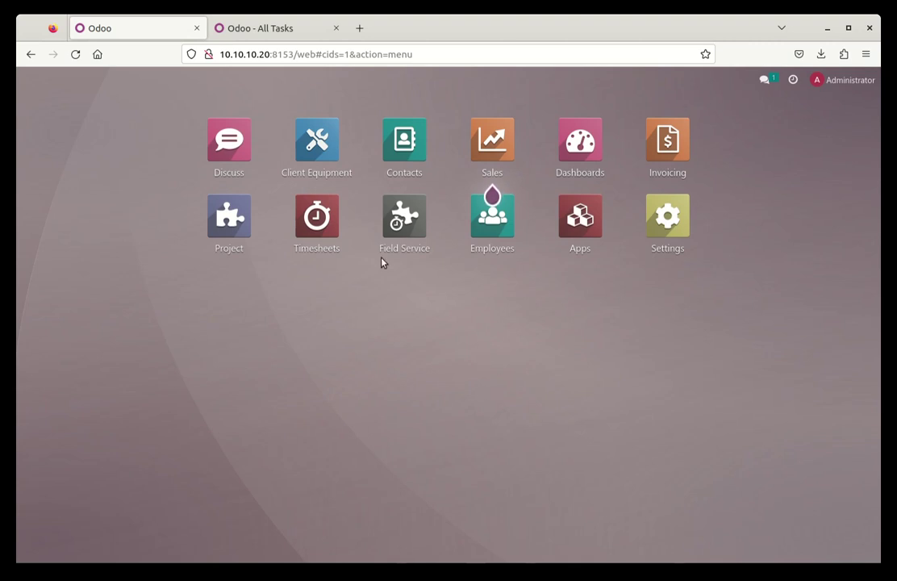
Step: Open the Client Equipment list, remove its grouping by client and check the custom filter options
click(337, 166)
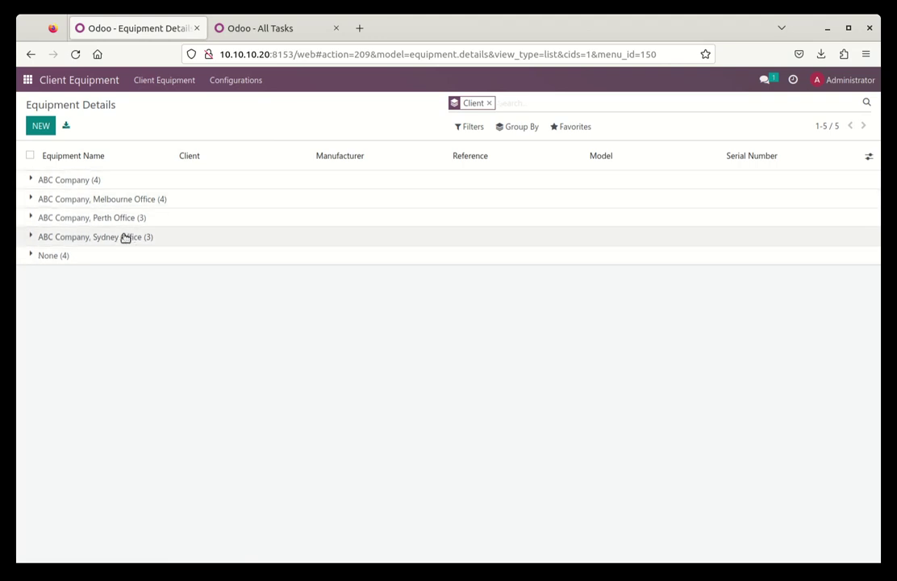
click(489, 103)
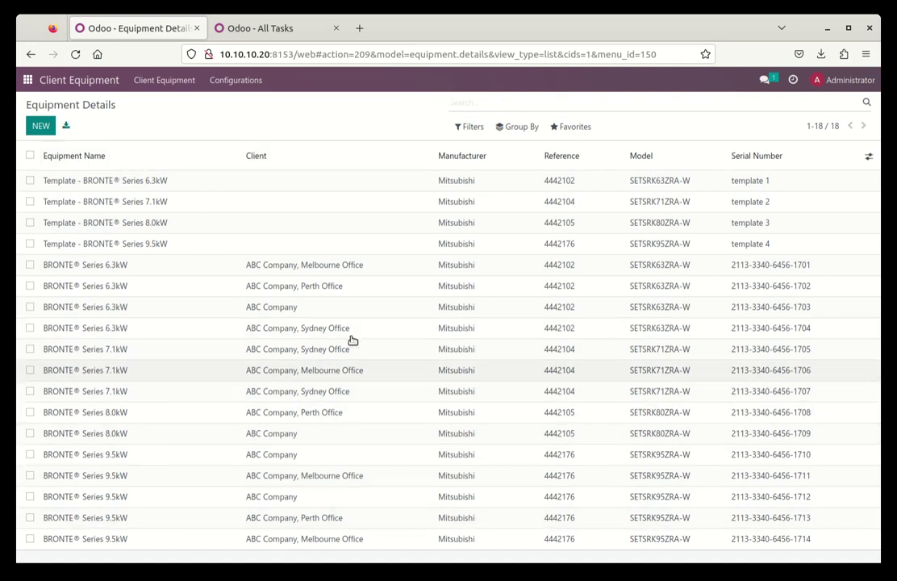
click(482, 134)
click(466, 145)
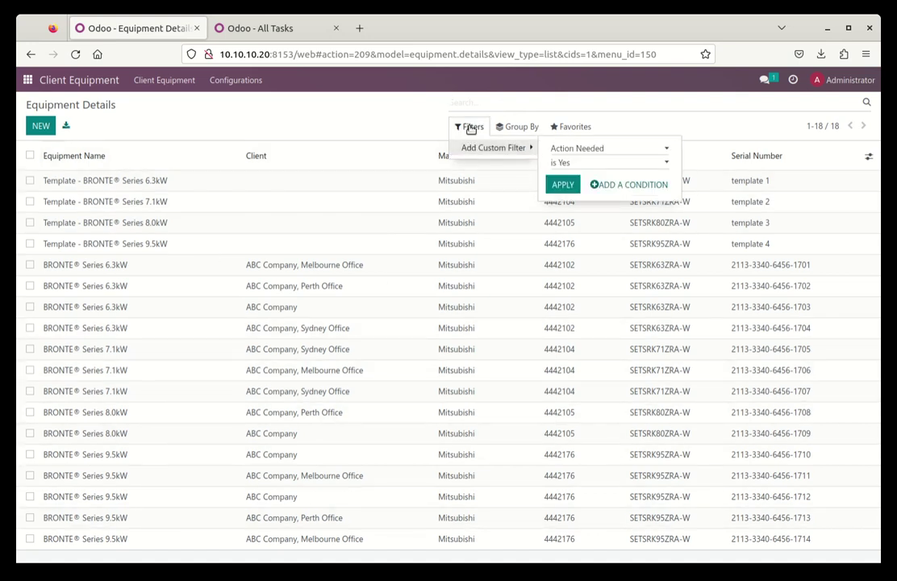
click(474, 126)
Step: Group the equipment list by client
click(513, 127)
click(513, 147)
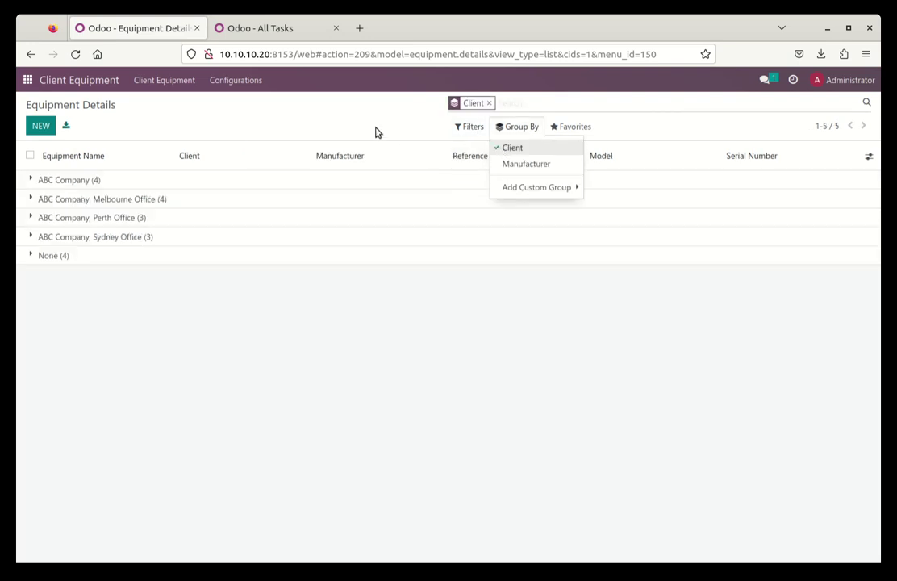
click(215, 327)
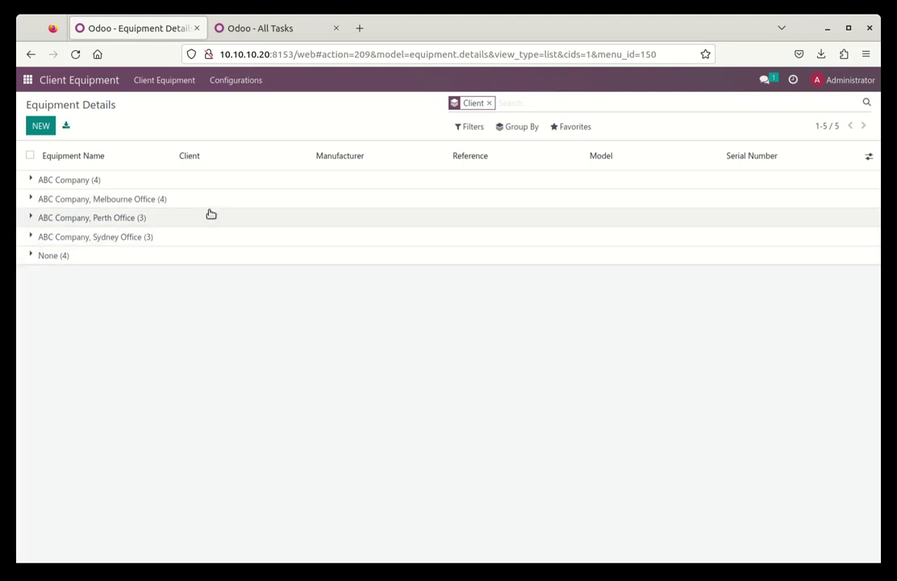
click(560, 102)
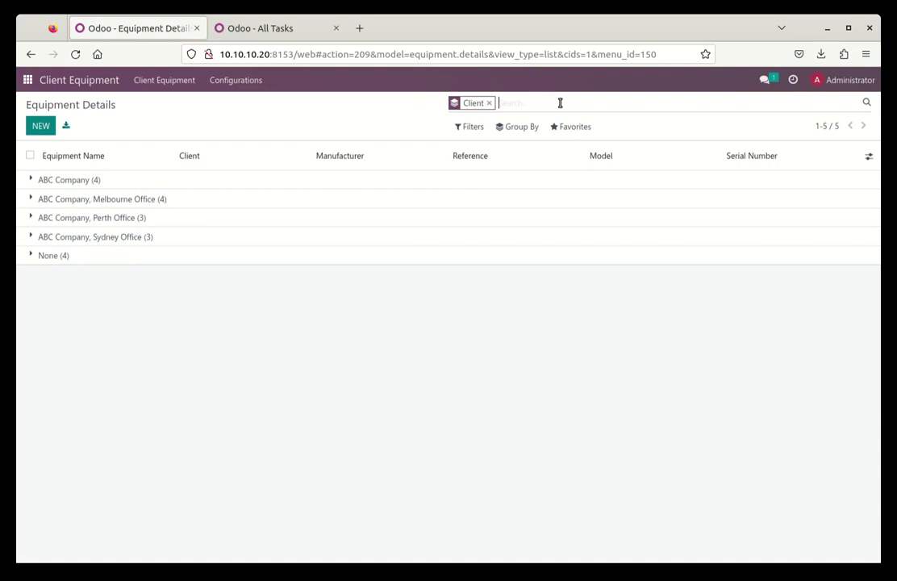
key(ctrl+v)
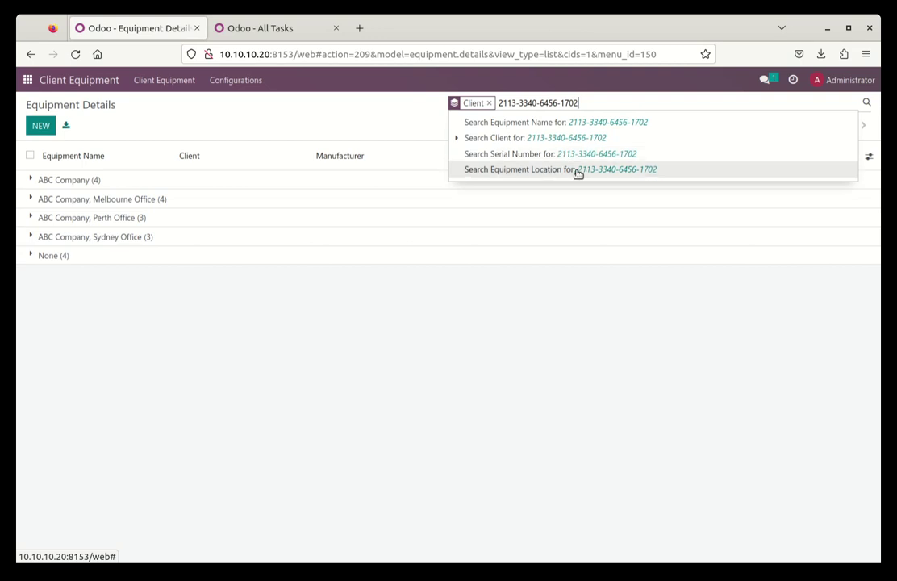
click(529, 154)
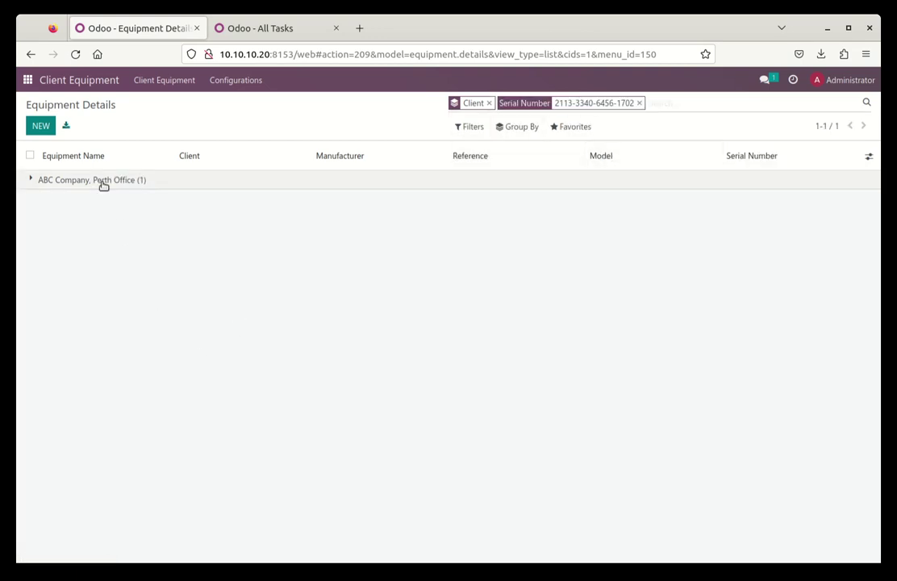
click(32, 180)
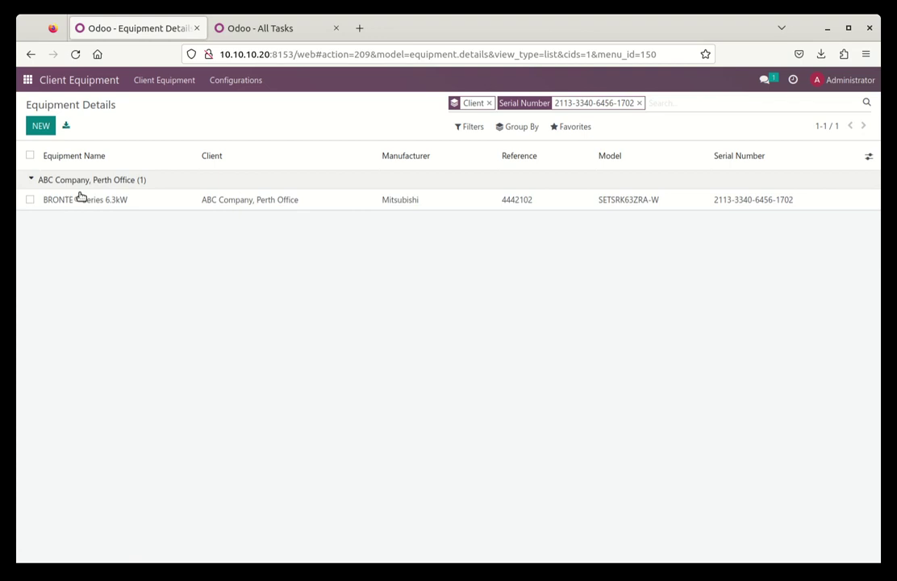
click(244, 204)
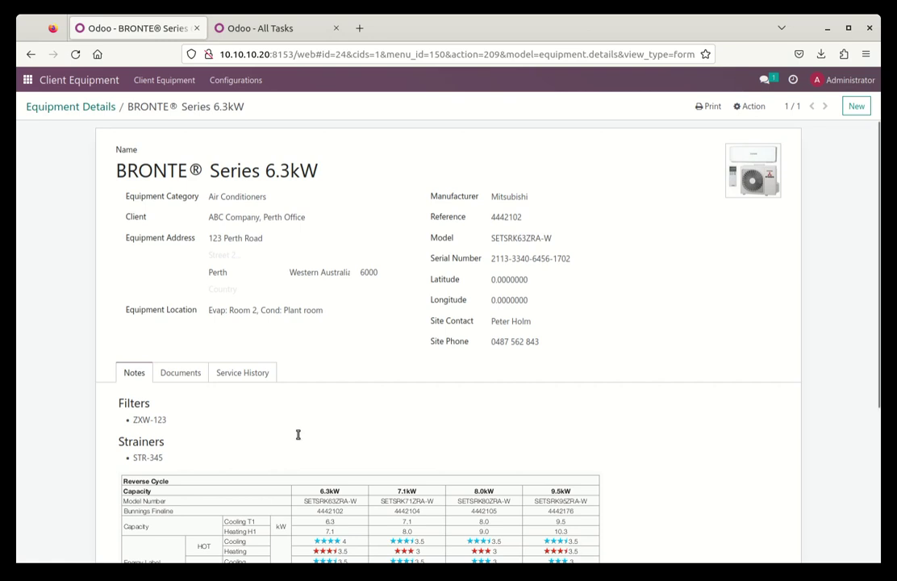
Step: View the attached documents and the service history of the BRONTE® Series 6.3kW record
click(182, 374)
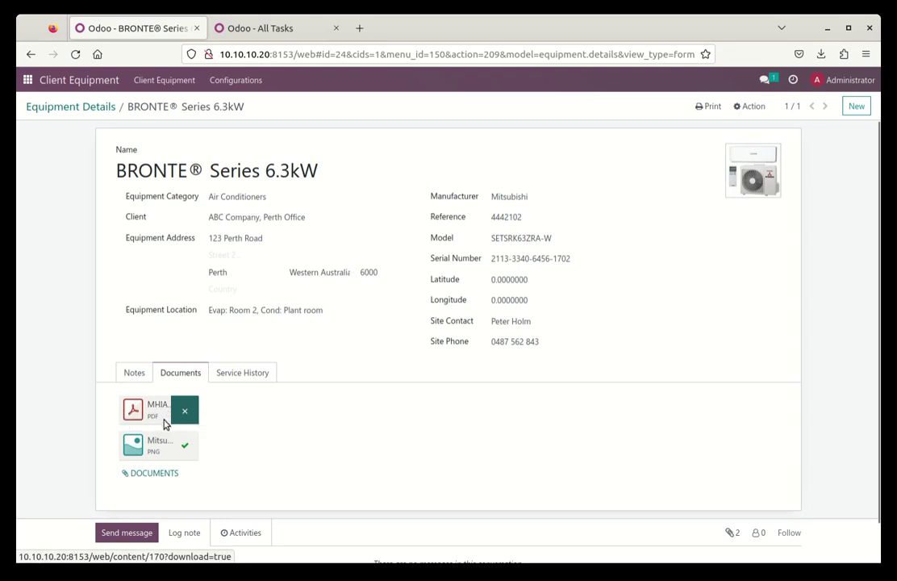
mouse_move(171, 453)
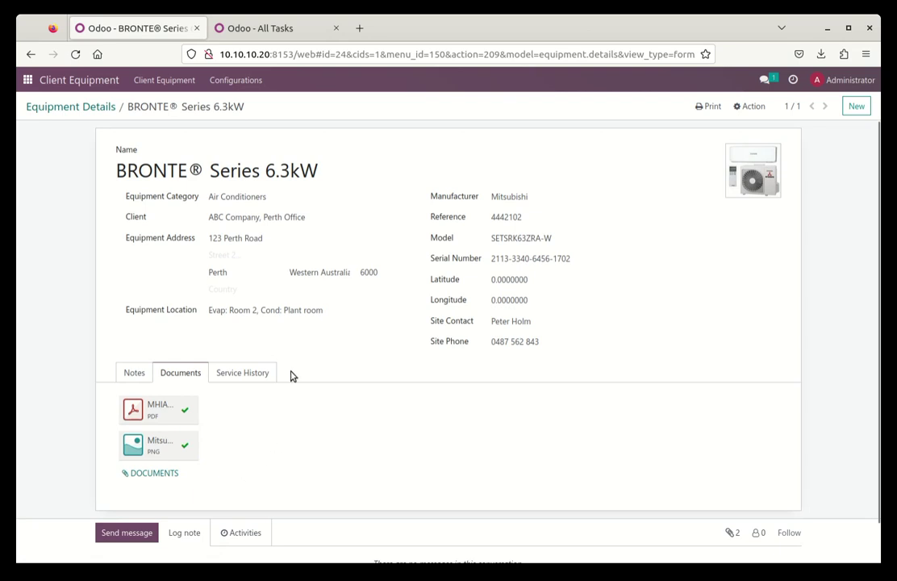
click(239, 376)
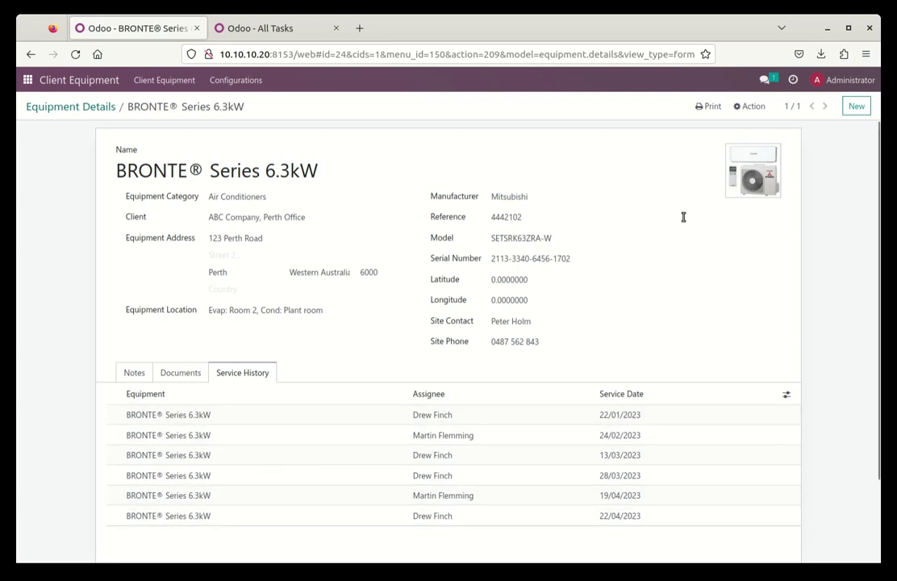
Step: Print the Service History report of the BRONTE® Series 6.3kW unit and open the PDF
click(713, 108)
click(715, 128)
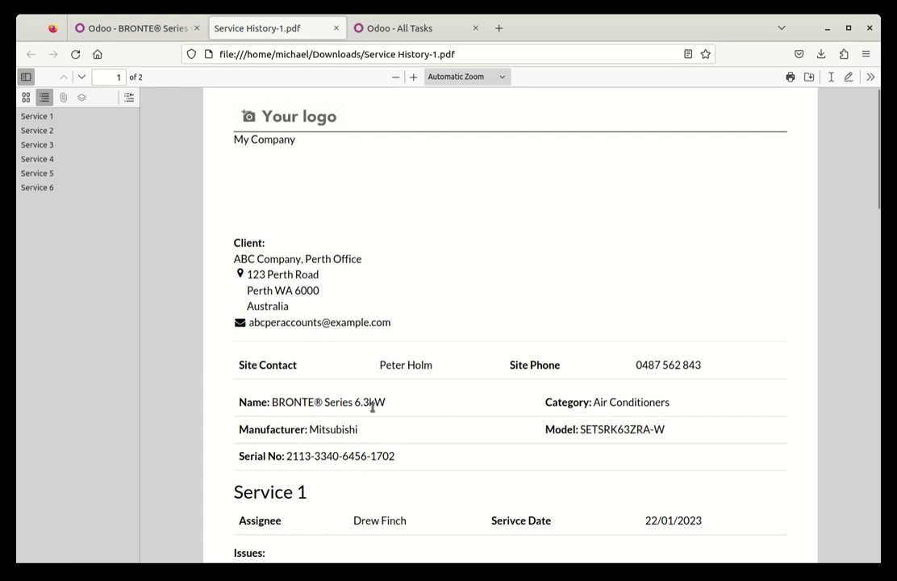
Step: Read through the Service 1 to Service 6 entries in the Service History PDF, and return to the equipment record
scroll(373, 407, down, 4)
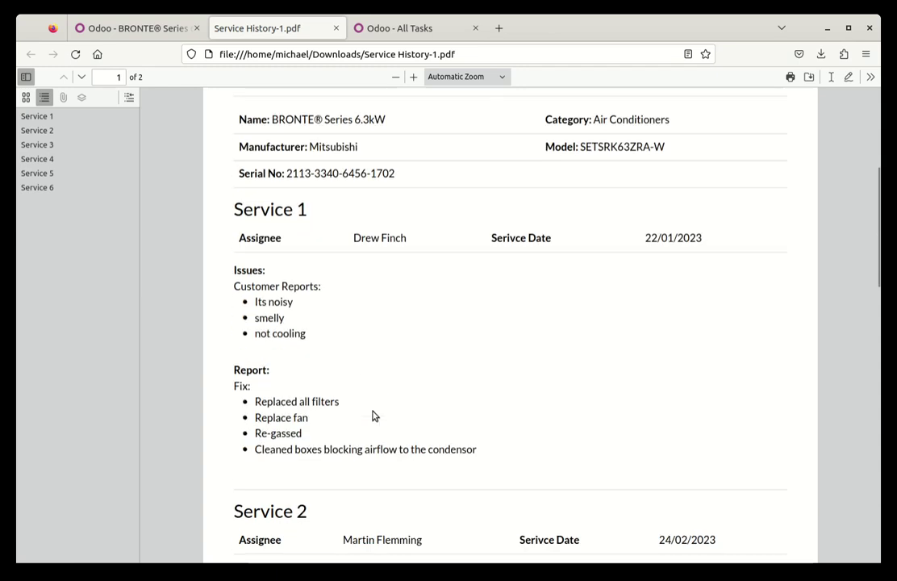
click(44, 118)
click(45, 132)
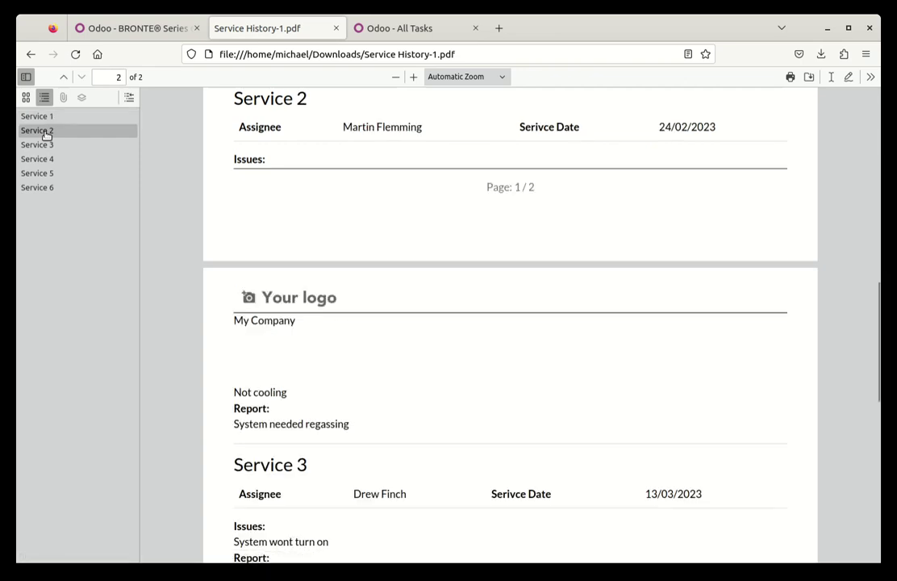
click(45, 146)
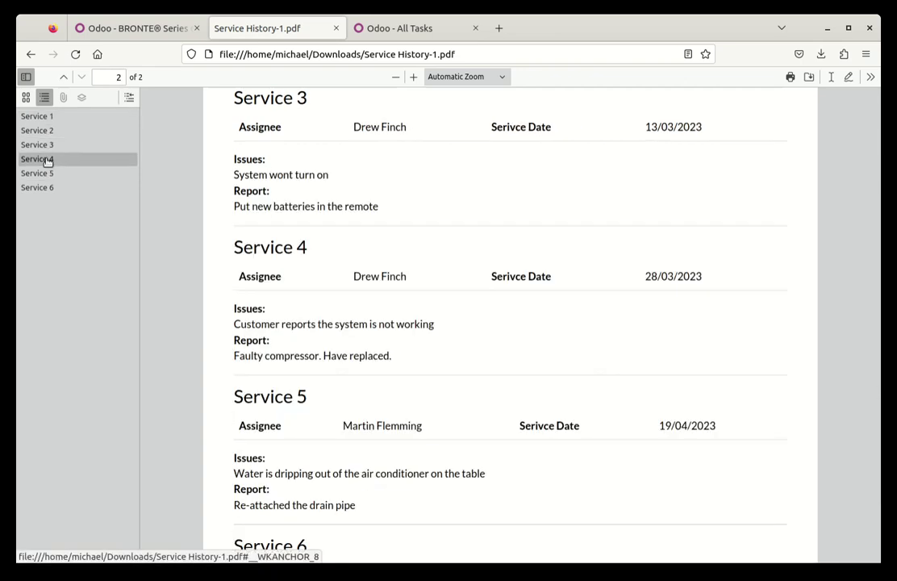
click(48, 158)
click(48, 172)
click(51, 161)
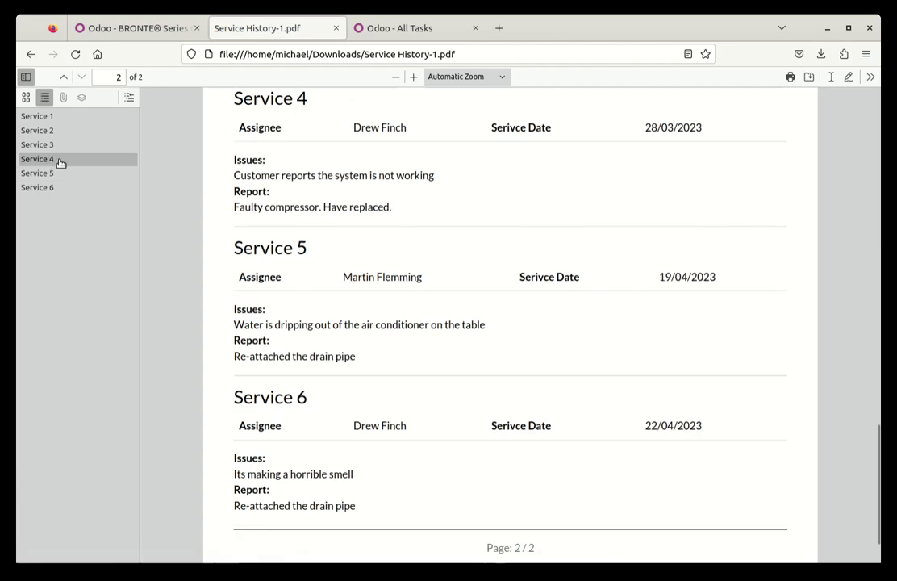
click(55, 174)
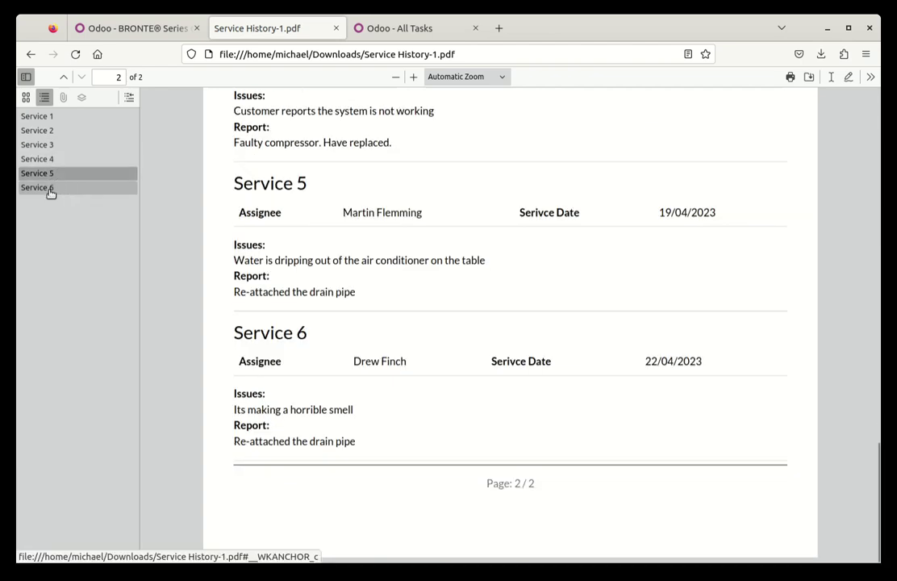
click(53, 188)
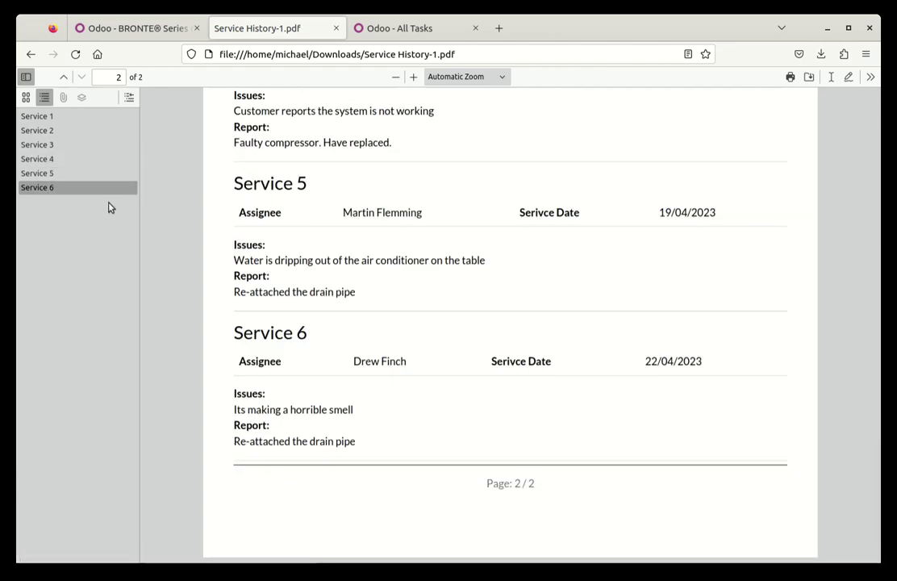
click(58, 117)
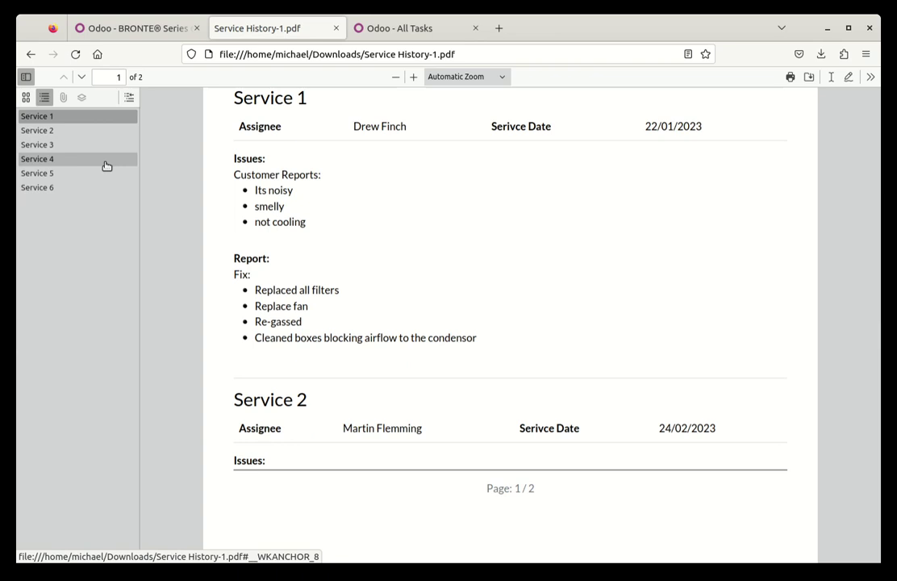
click(144, 33)
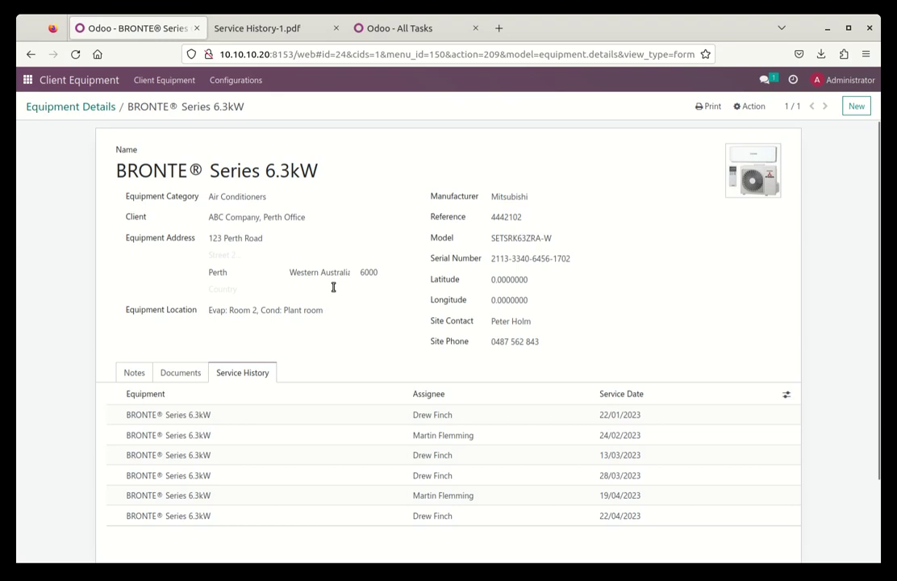
click(250, 84)
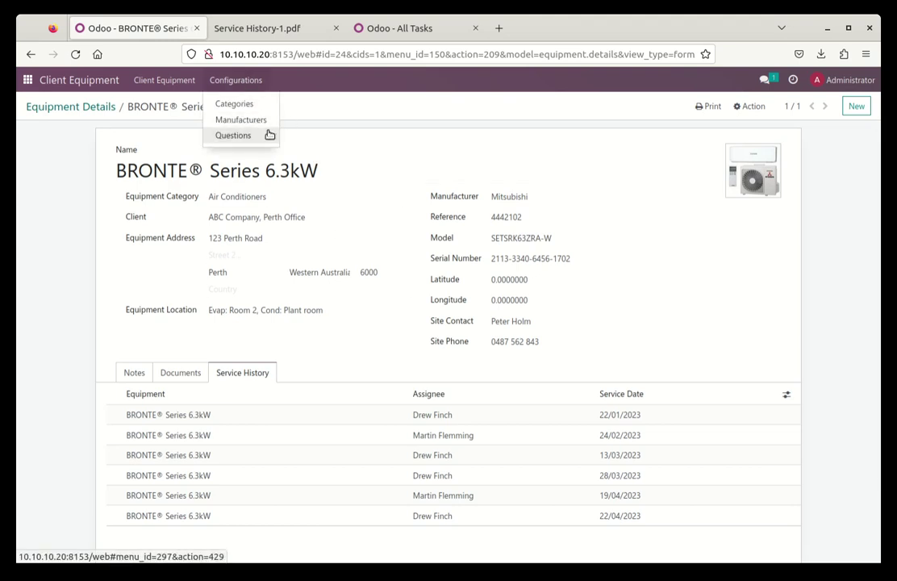
click(318, 104)
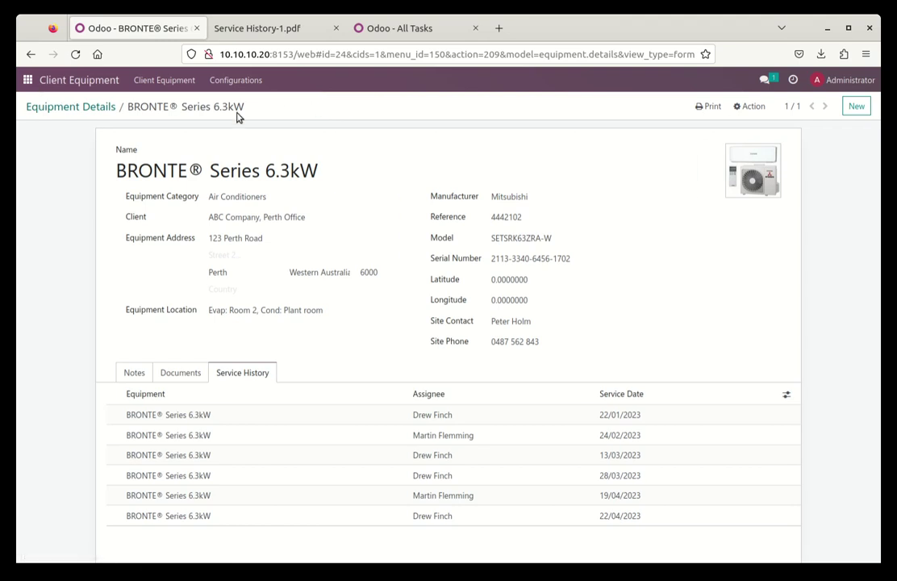
Step: Open the unconfirmed quotation for ABC Company, Perth Office in the Sales app and confirm it as a sales order
click(28, 81)
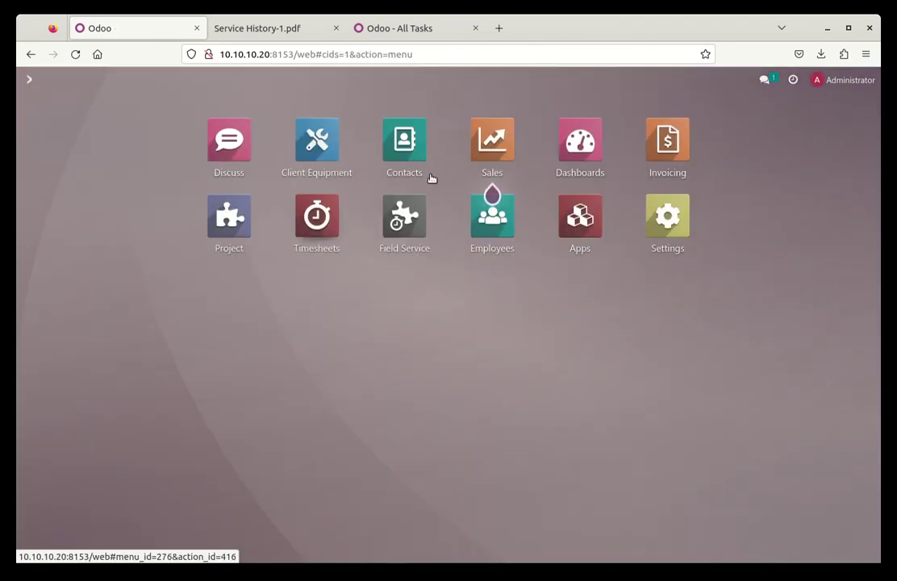
click(499, 153)
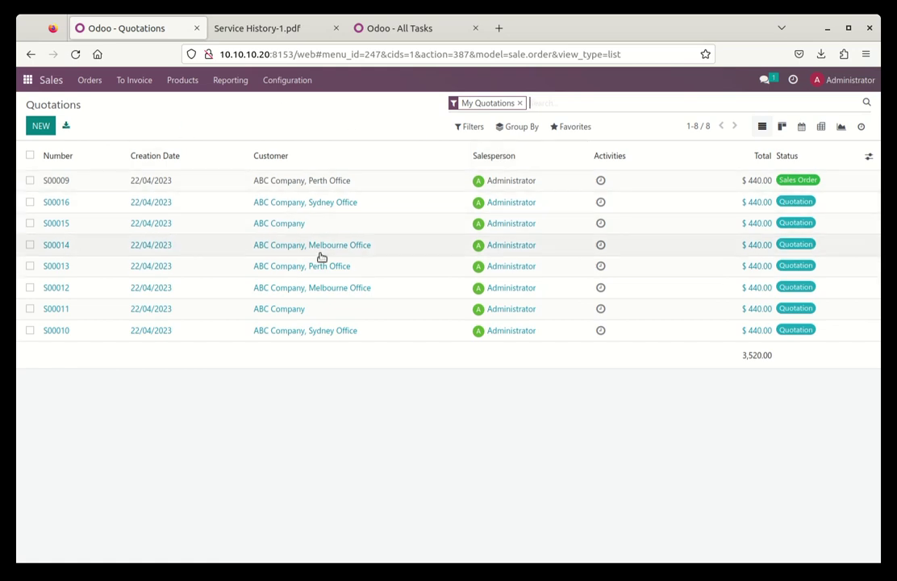
click(241, 273)
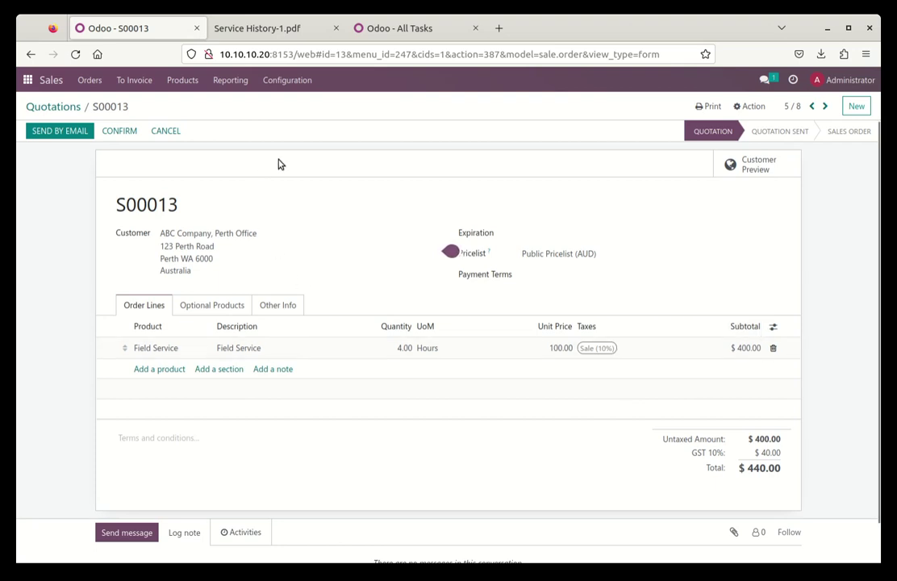
click(121, 134)
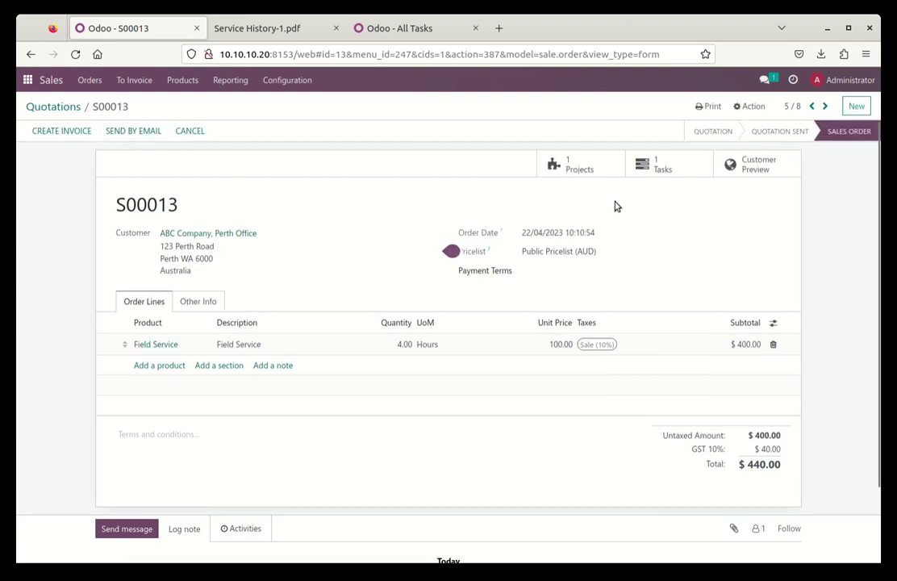
Step: Open the sales order's Field Service task and assign two technicians to it
click(663, 166)
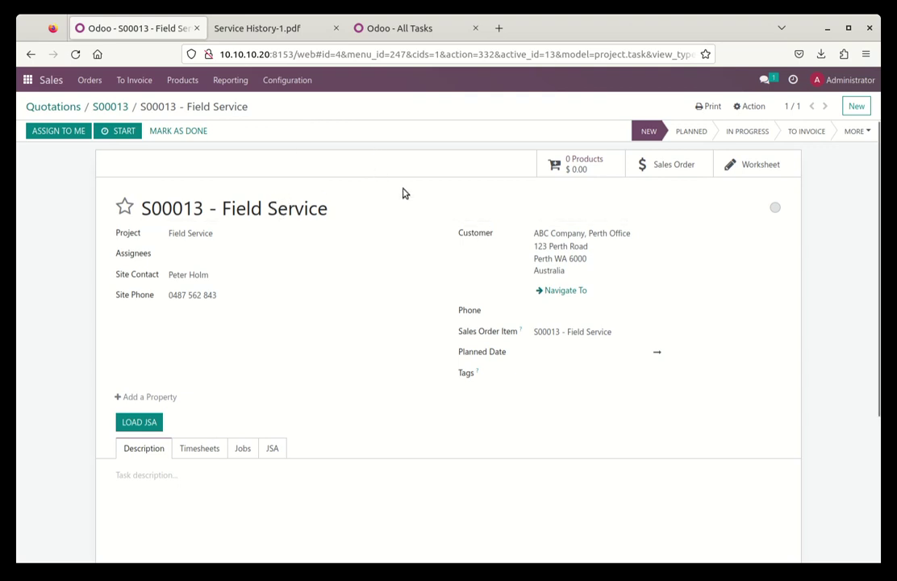
click(187, 253)
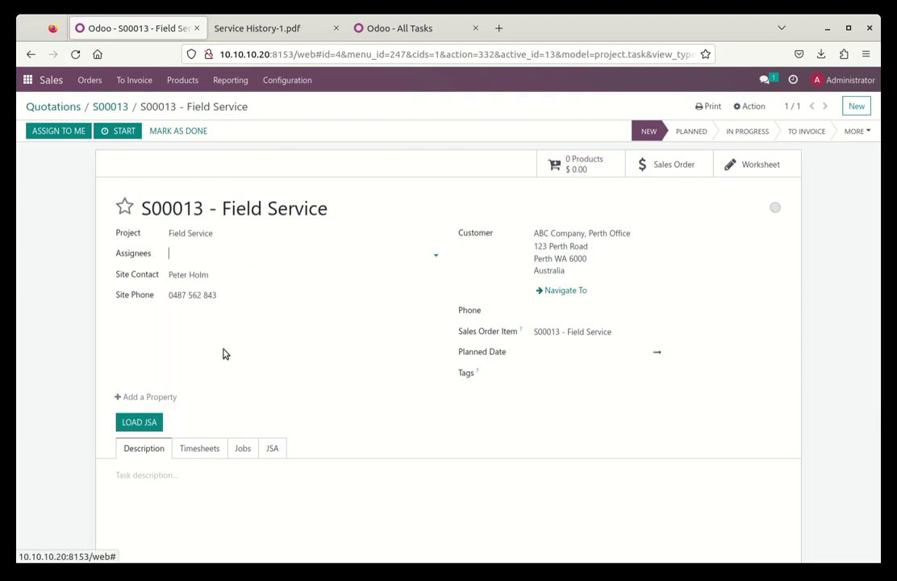
click(264, 254)
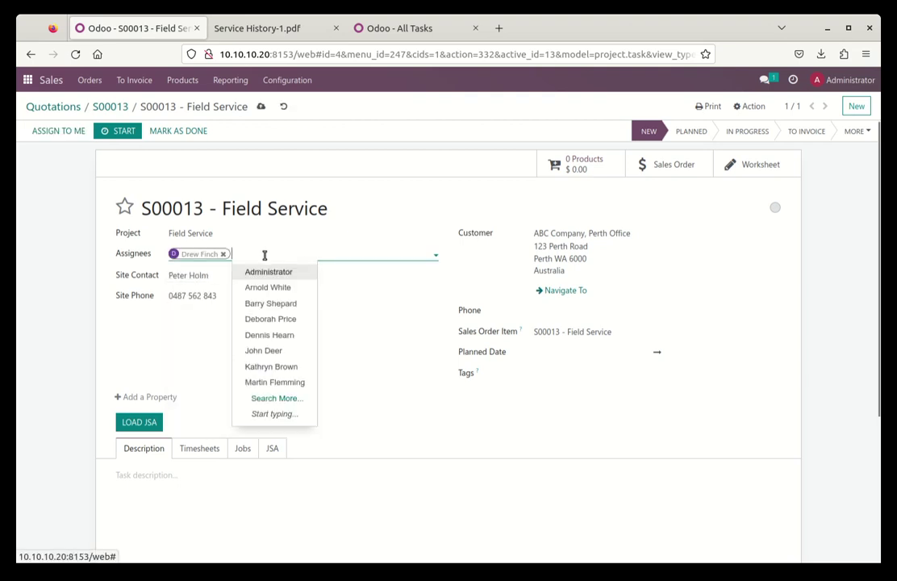
click(276, 382)
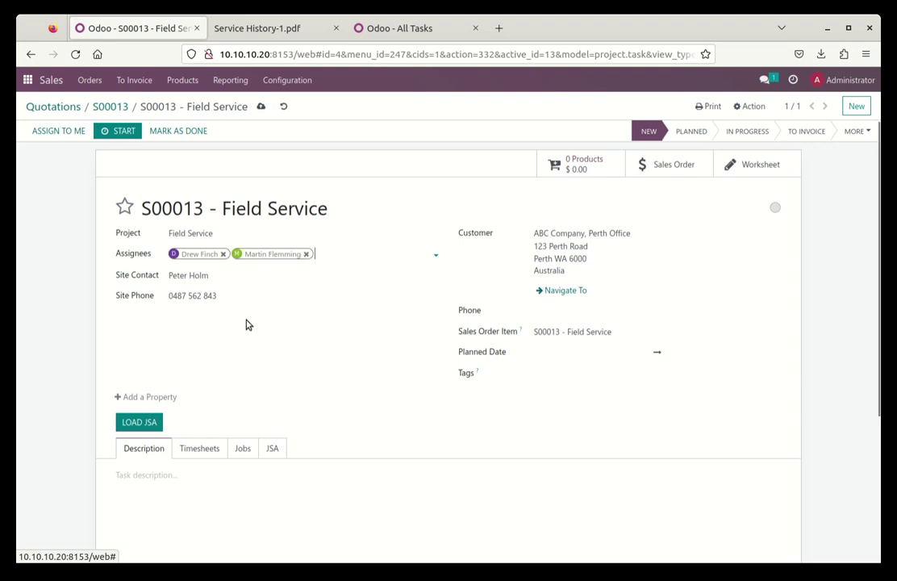
Step: Set the task's planned date to 27/04/2023 from 10:00 to 12:00
click(569, 353)
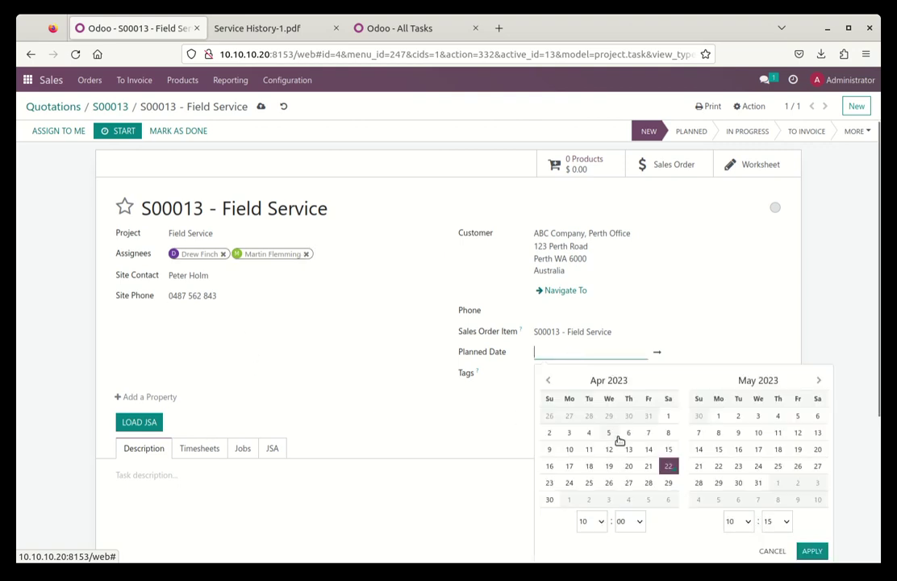
click(630, 484)
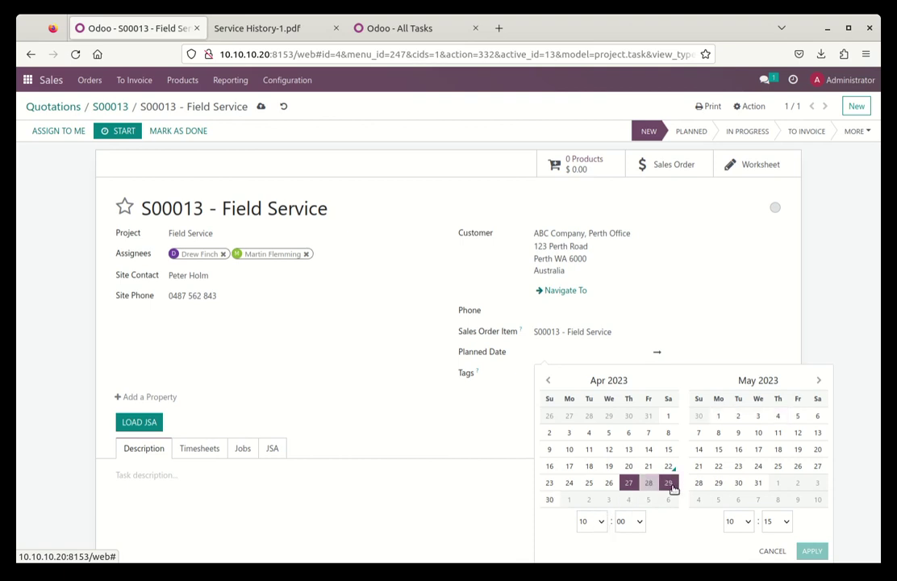
click(635, 520)
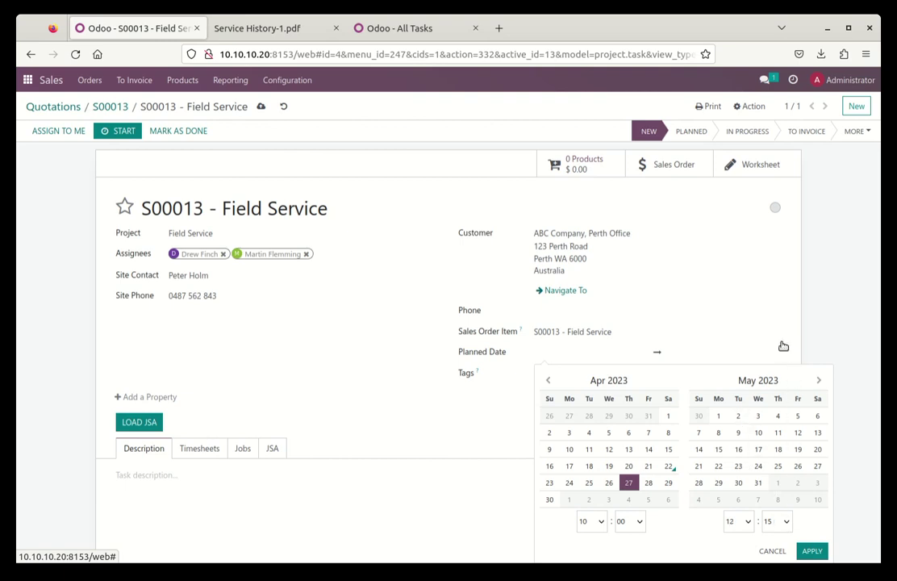
click(682, 301)
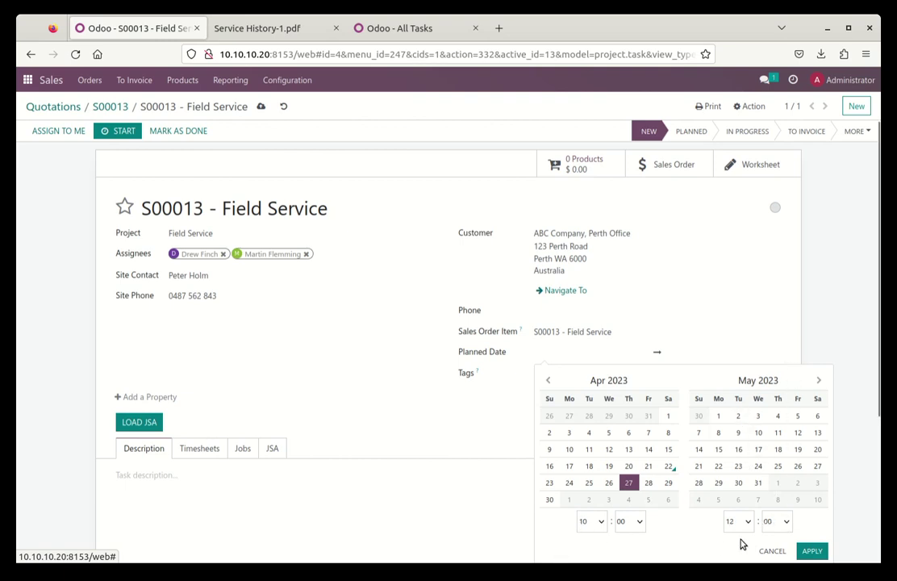
click(816, 551)
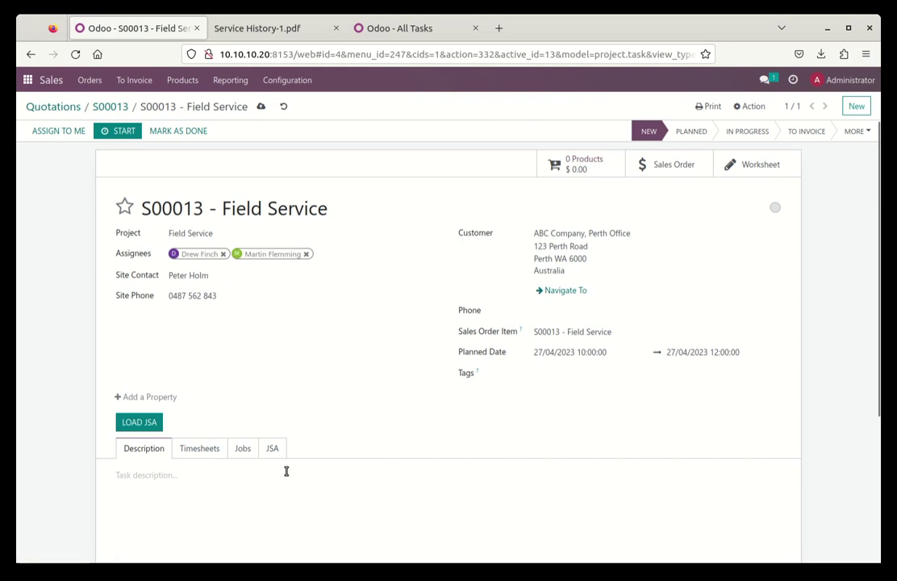
click(250, 453)
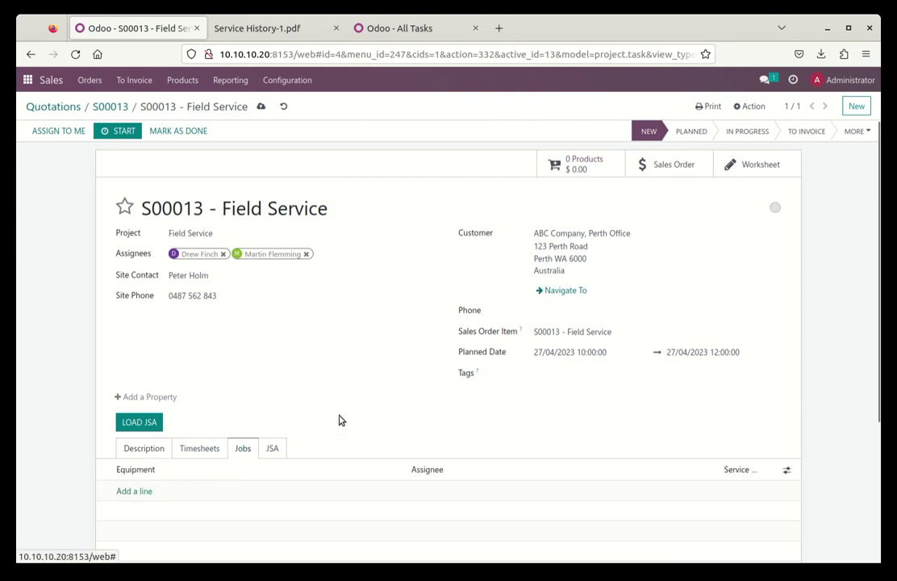
click(137, 491)
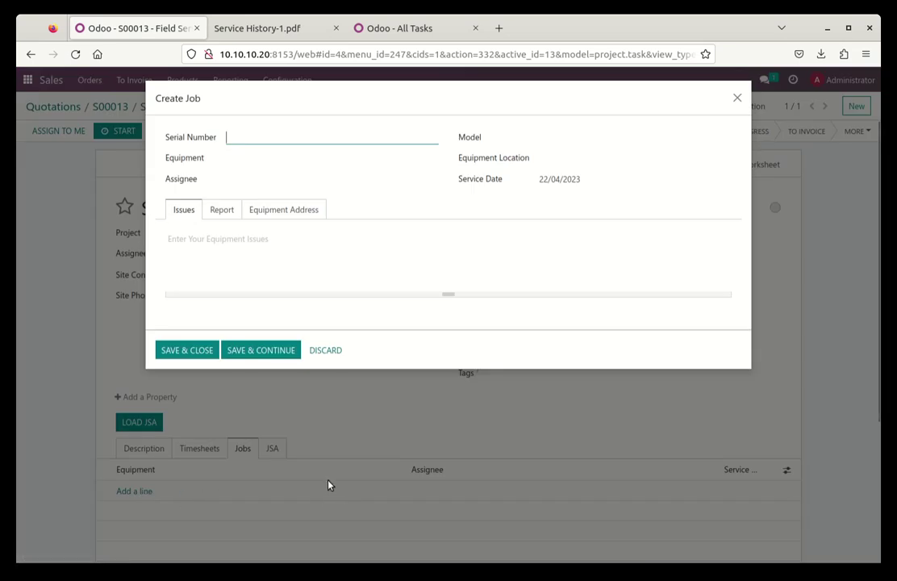
key(ctrl+v)
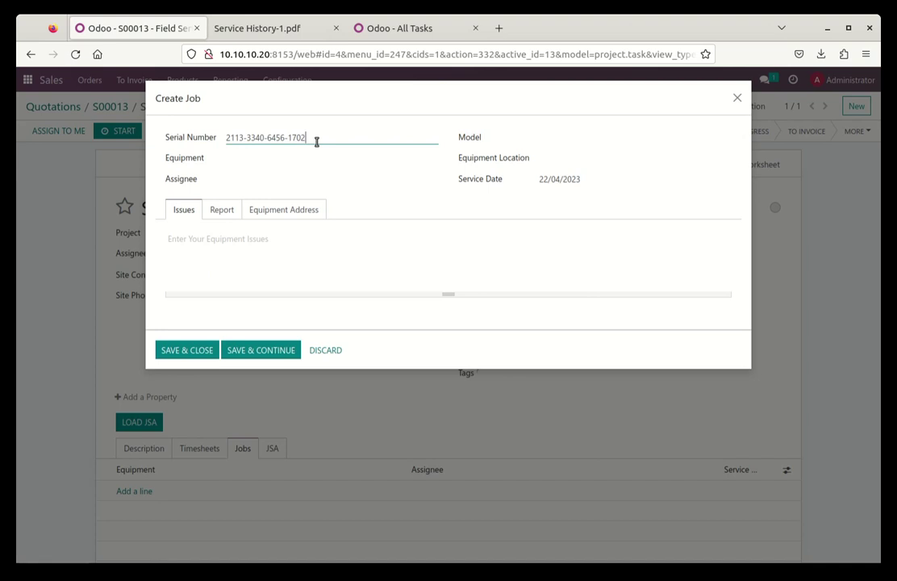
key(Tab)
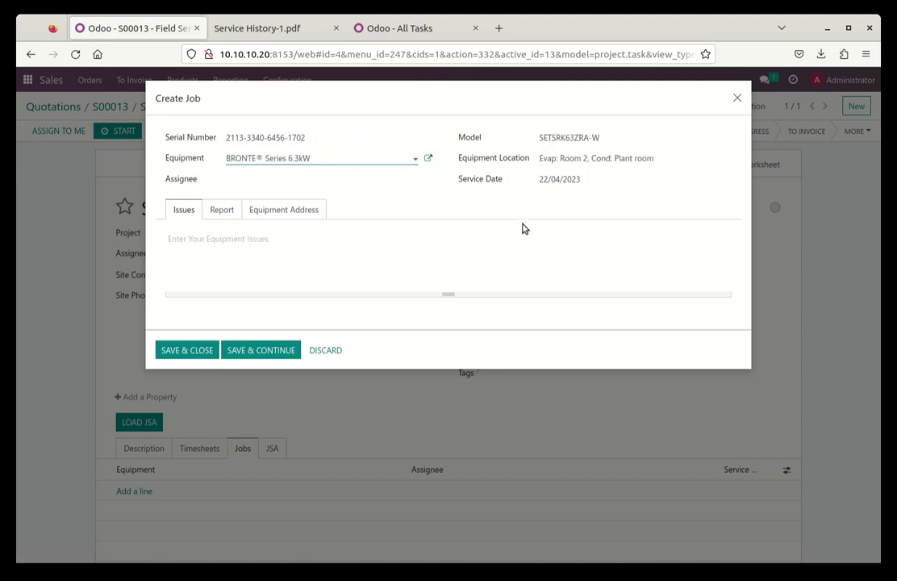
click(290, 212)
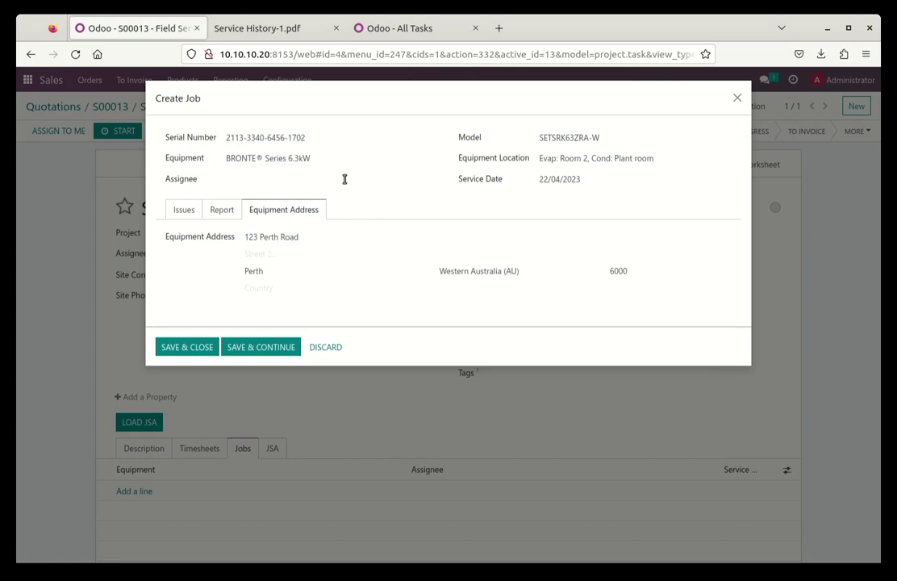
mouse_move(311, 154)
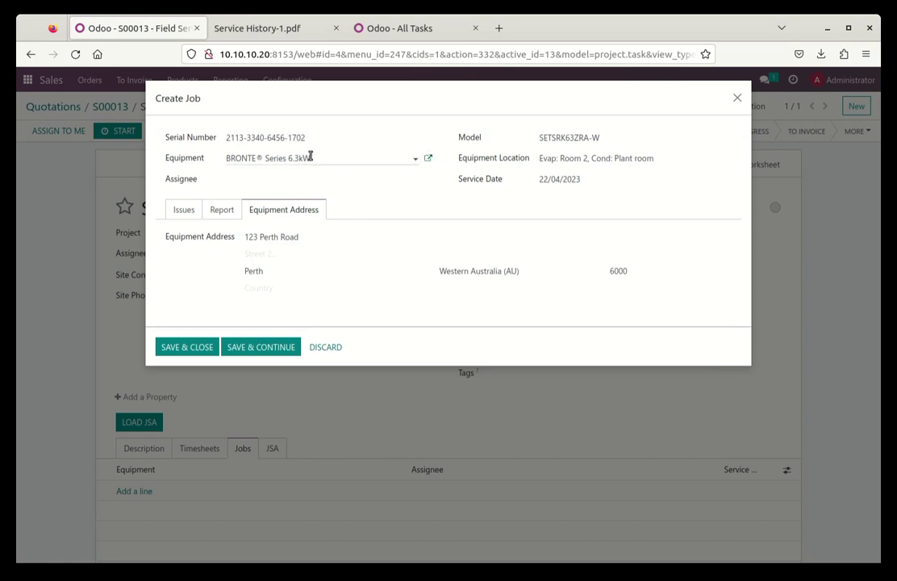
click(416, 158)
click(414, 157)
Step: Assign the job to the first of the task's two technicians, enter "Noisy" as the equipment issue, and save the job
click(387, 179)
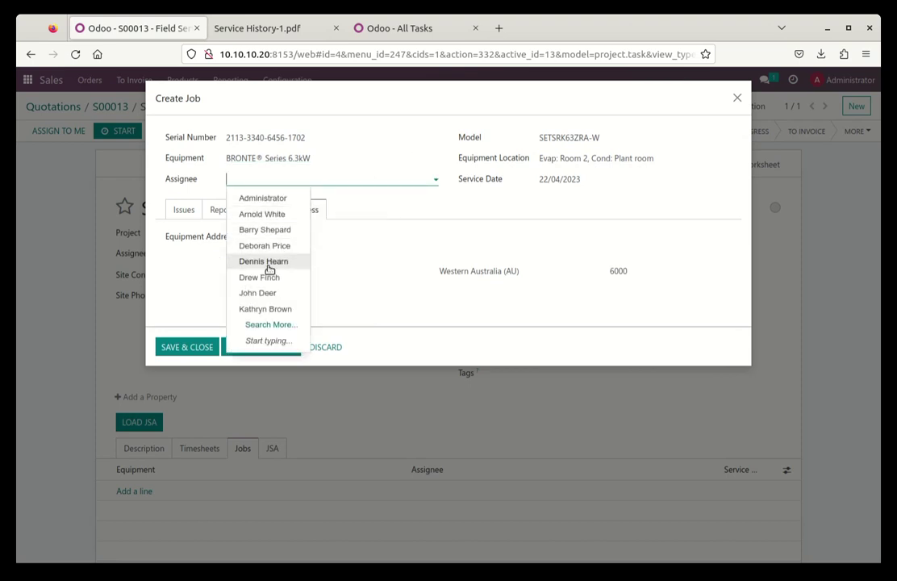
click(275, 278)
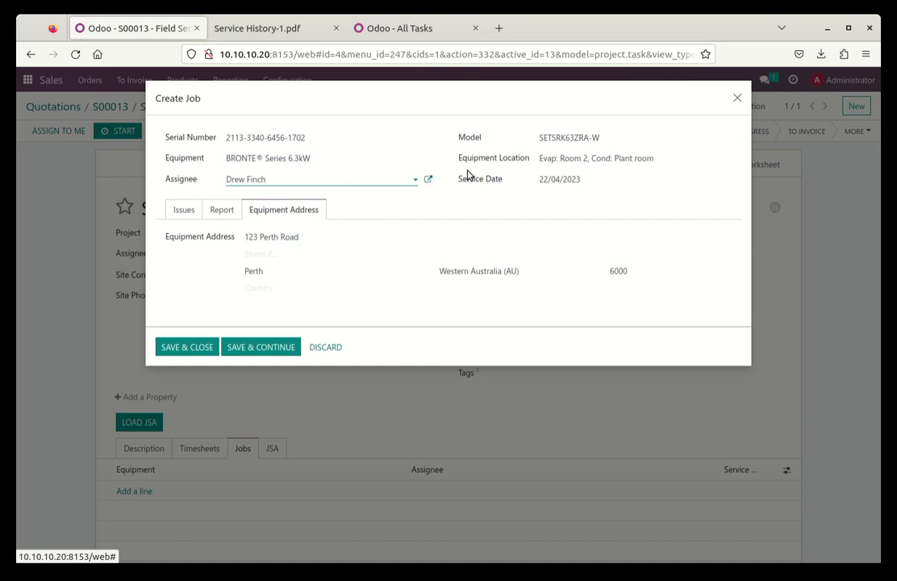
click(219, 213)
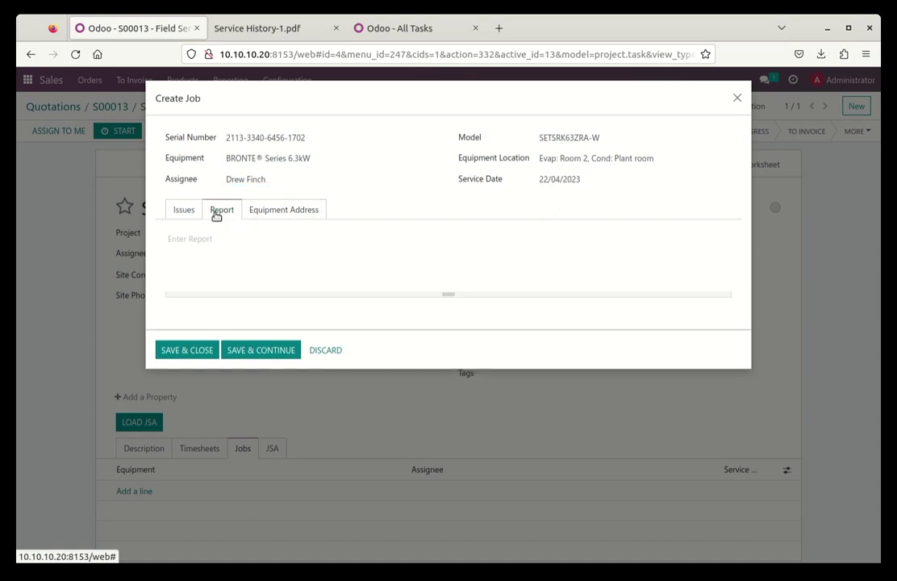
click(192, 213)
click(217, 251)
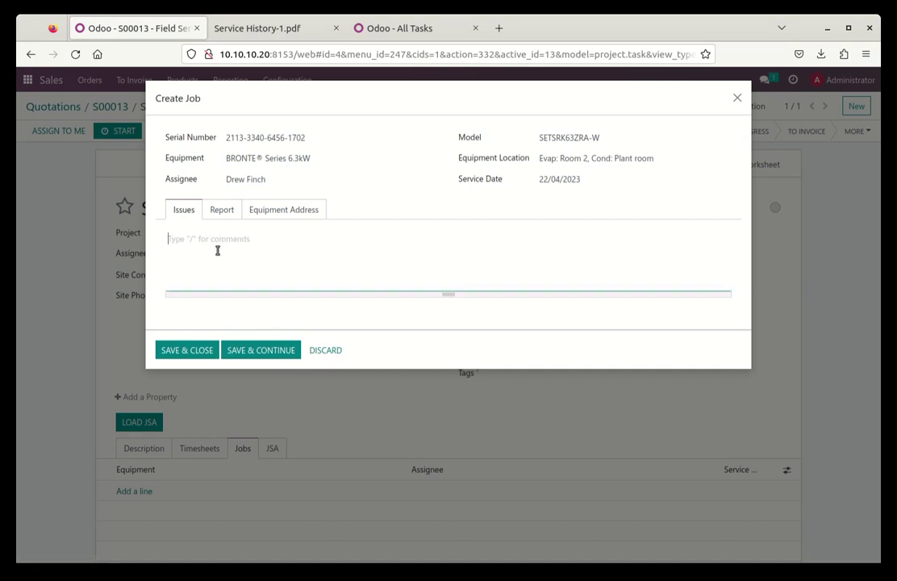
text(Noisy)
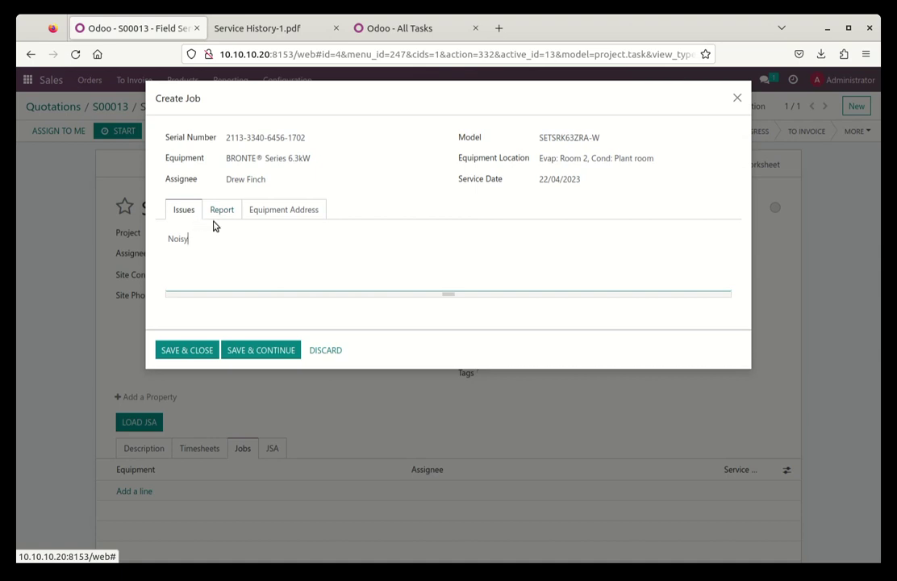
click(221, 211)
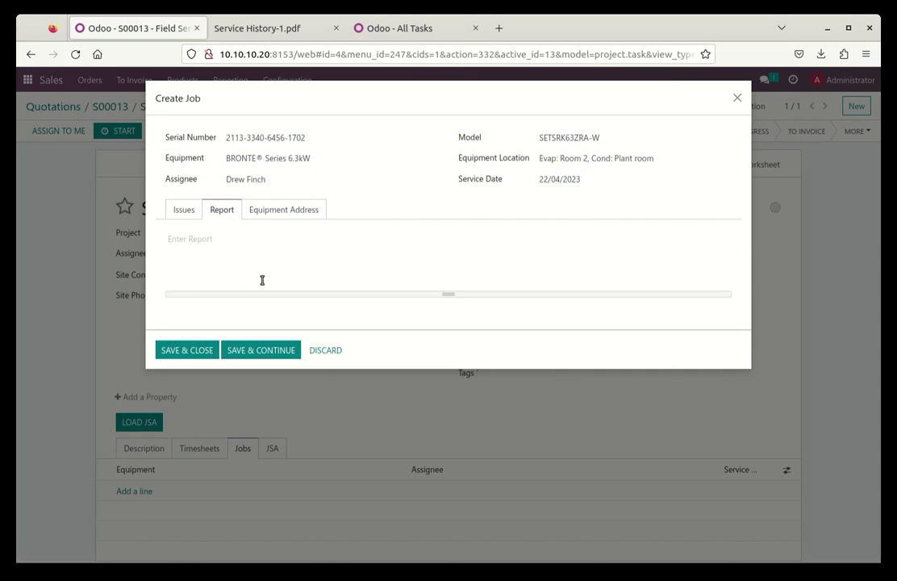
click(187, 351)
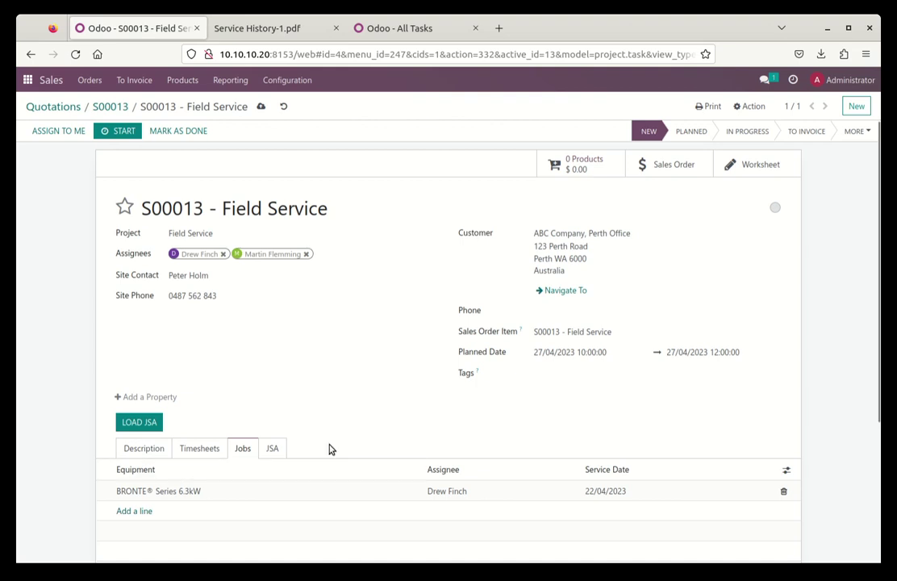
Step: Select the job's technician as site supervisor in the task's JSA section and load the JSA questions
click(278, 451)
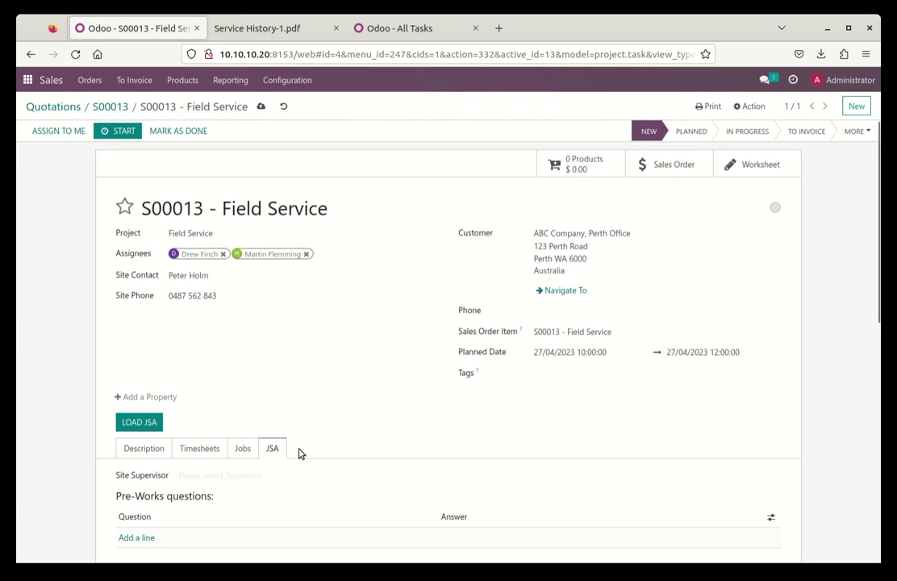
scroll(318, 459, down, 5)
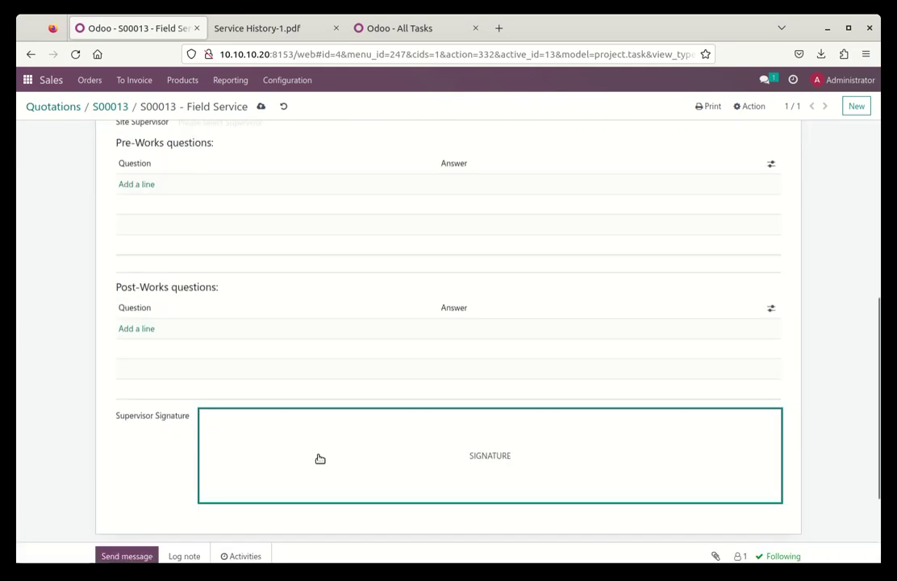
scroll(319, 458, up, 1)
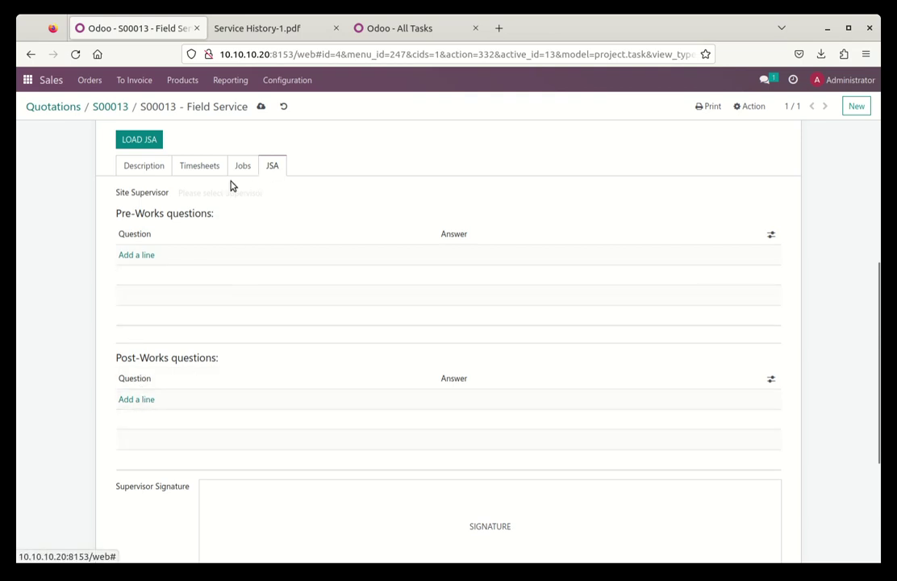
click(200, 191)
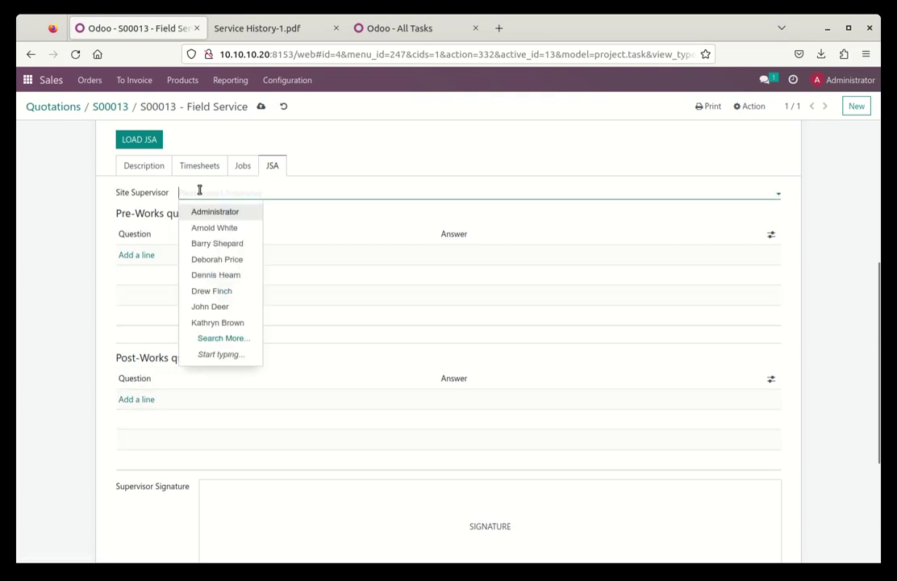
click(227, 292)
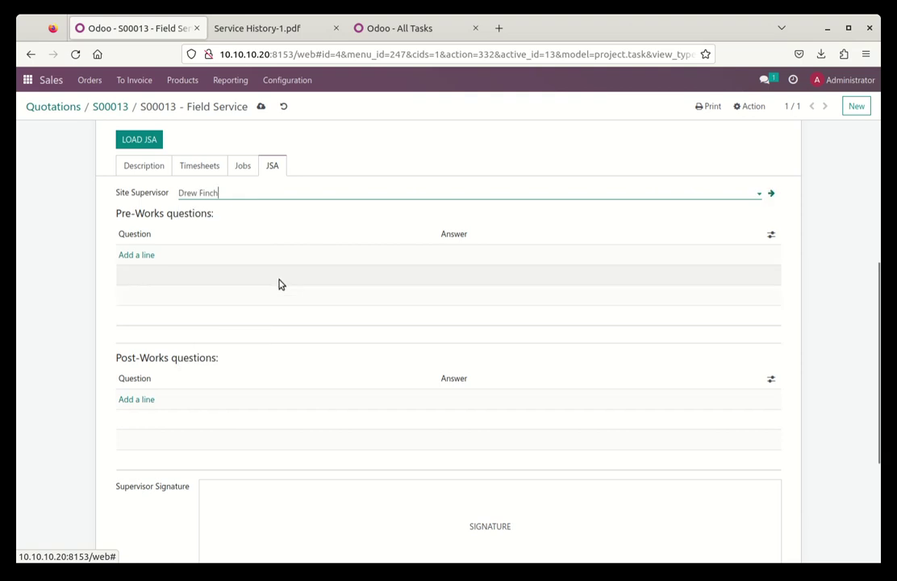
click(138, 142)
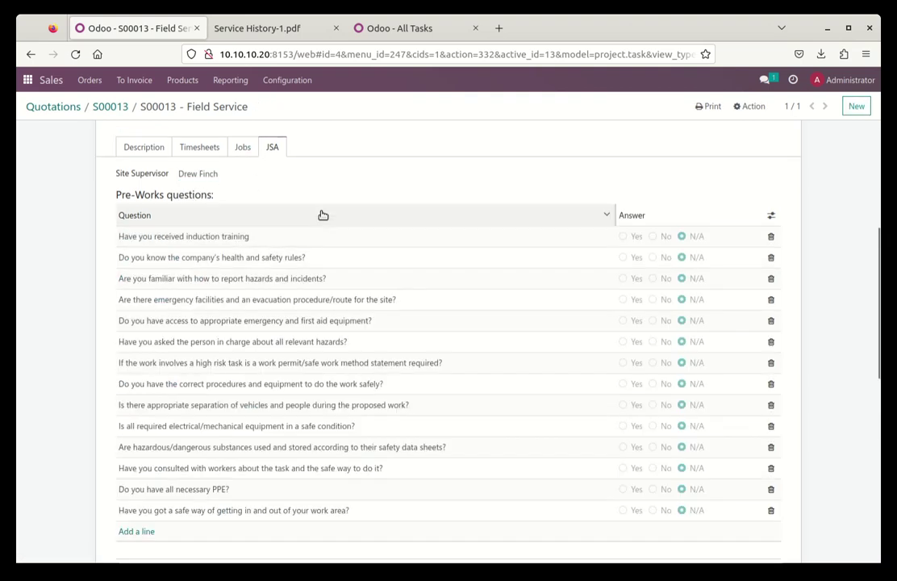
Step: Review the JSA's pre-works and post-works questions, their answer options and the supervisor signature area
scroll(311, 454, down, 3)
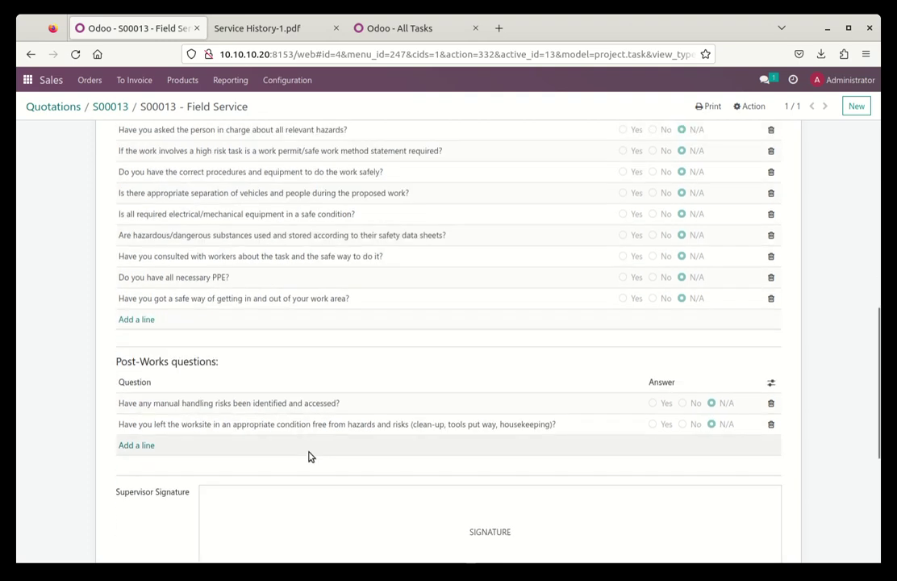
scroll(385, 322, up, 2)
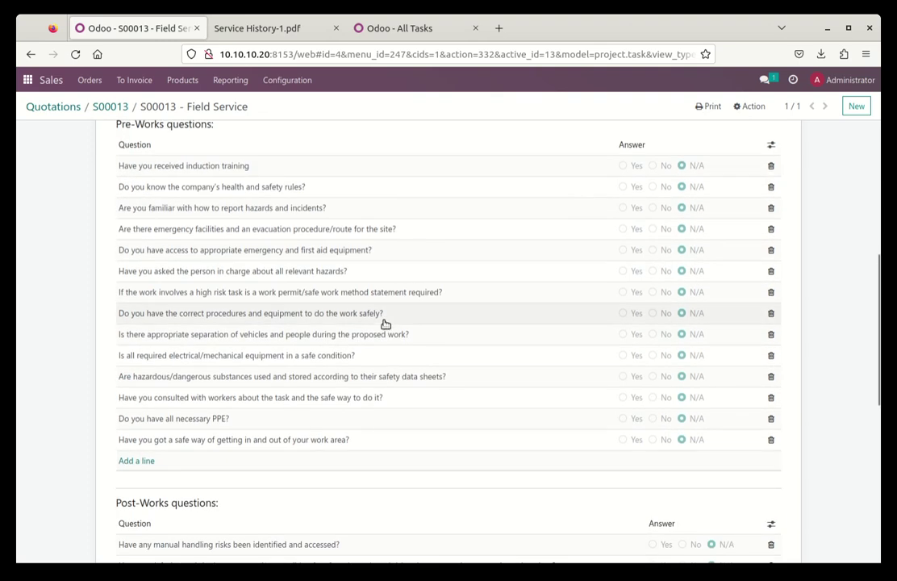
scroll(413, 228, down, 5)
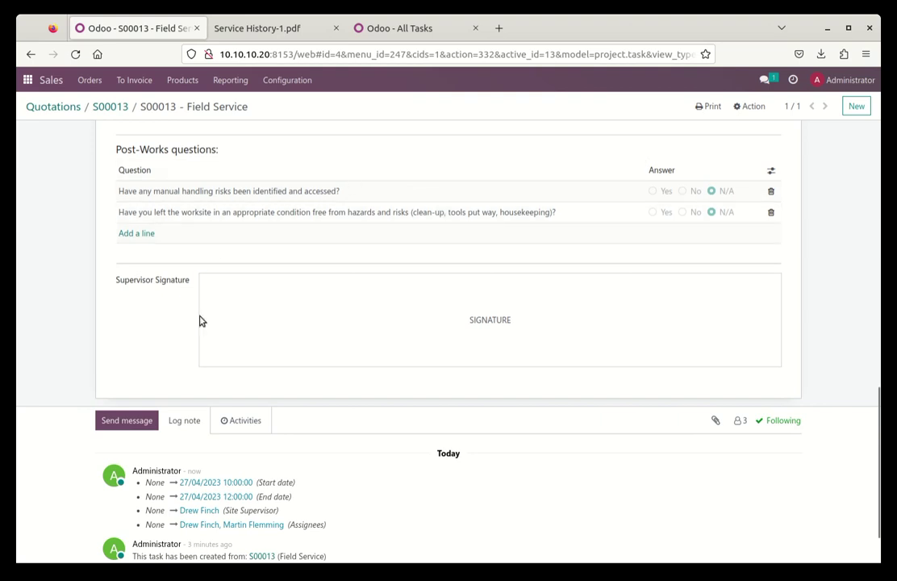
scroll(440, 327, up, 4)
scroll(440, 327, up, 2)
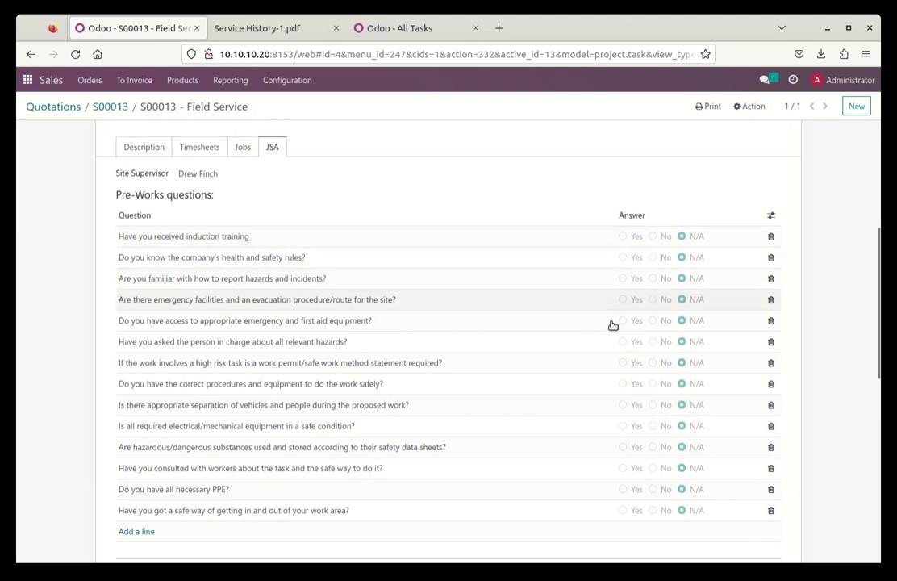
scroll(603, 510, down, 3)
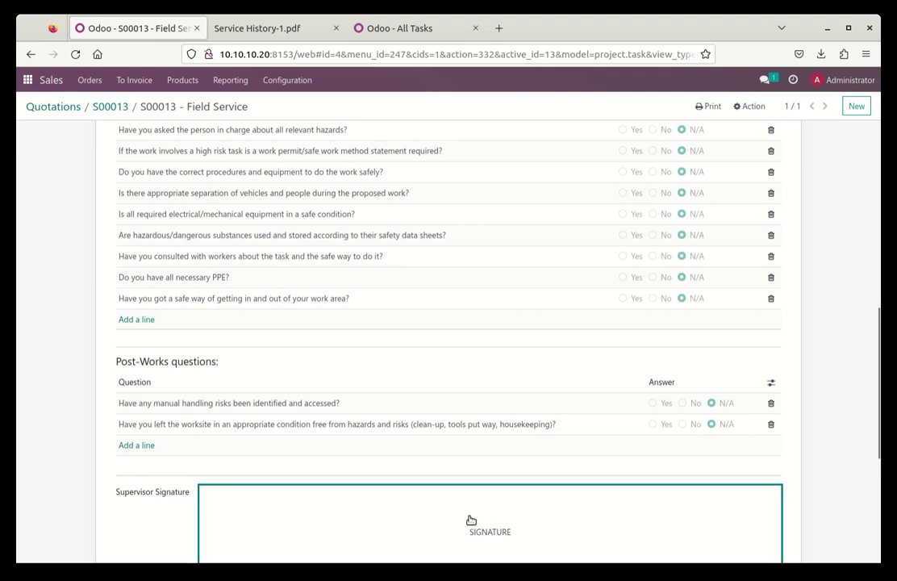
scroll(470, 520, up, 4)
scroll(464, 520, down, 3)
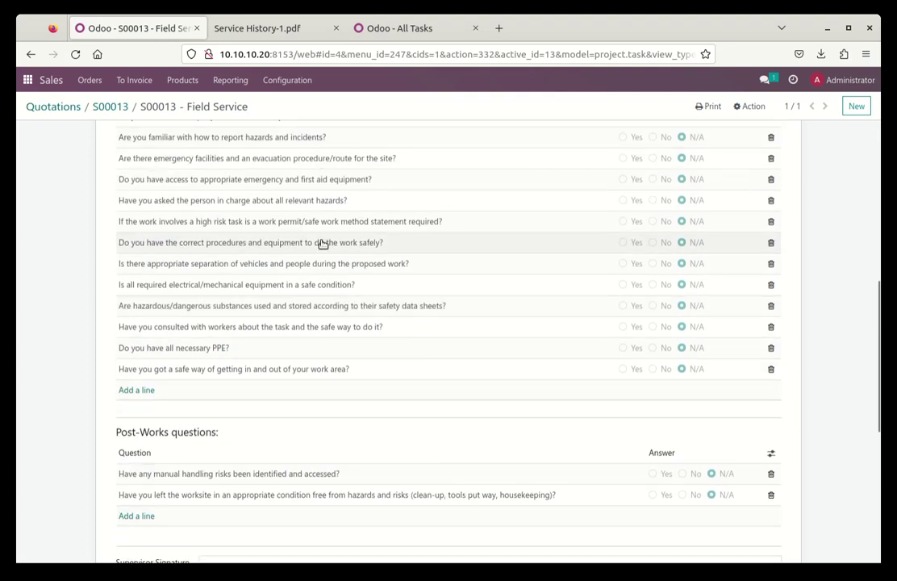
scroll(331, 234, up, 2)
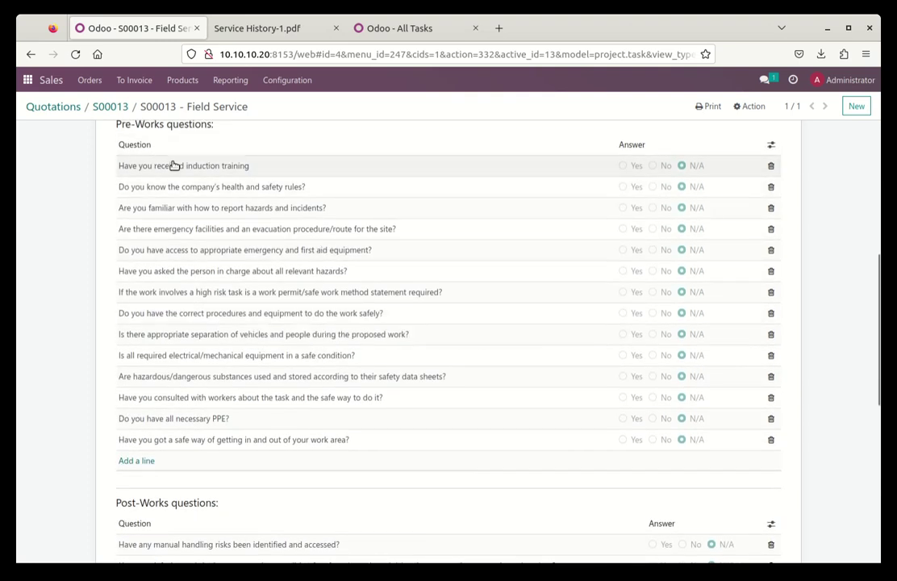
scroll(316, 472, down, 4)
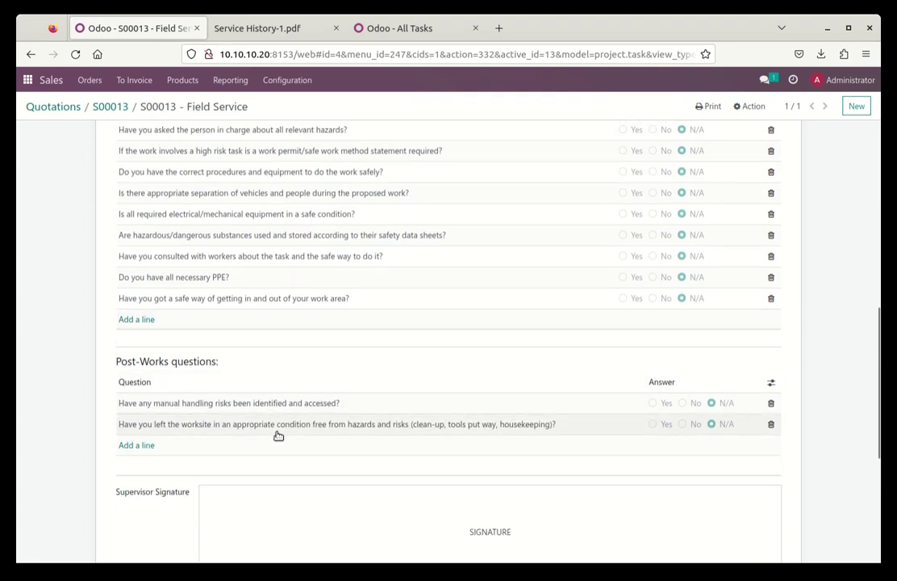
scroll(355, 416, up, 12)
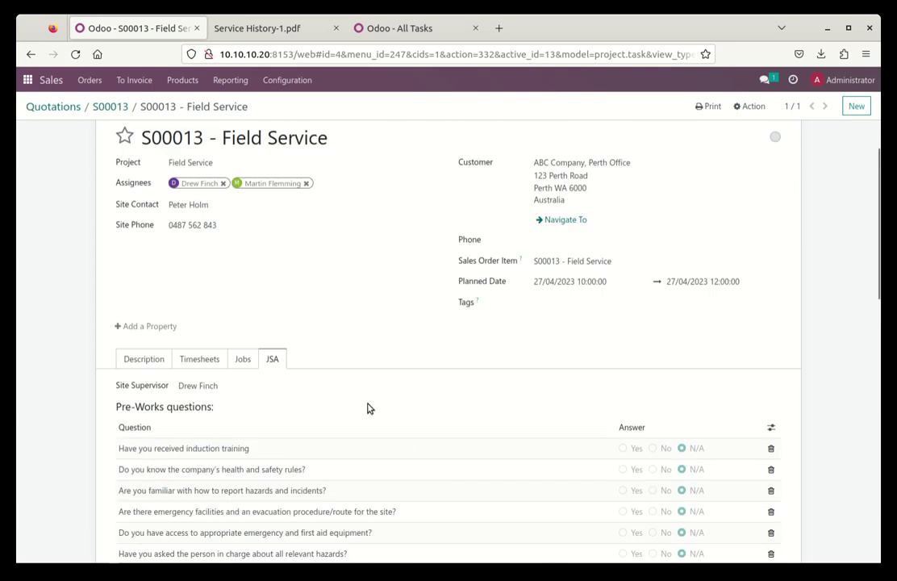
scroll(367, 408, down, 8)
scroll(367, 408, down, 8)
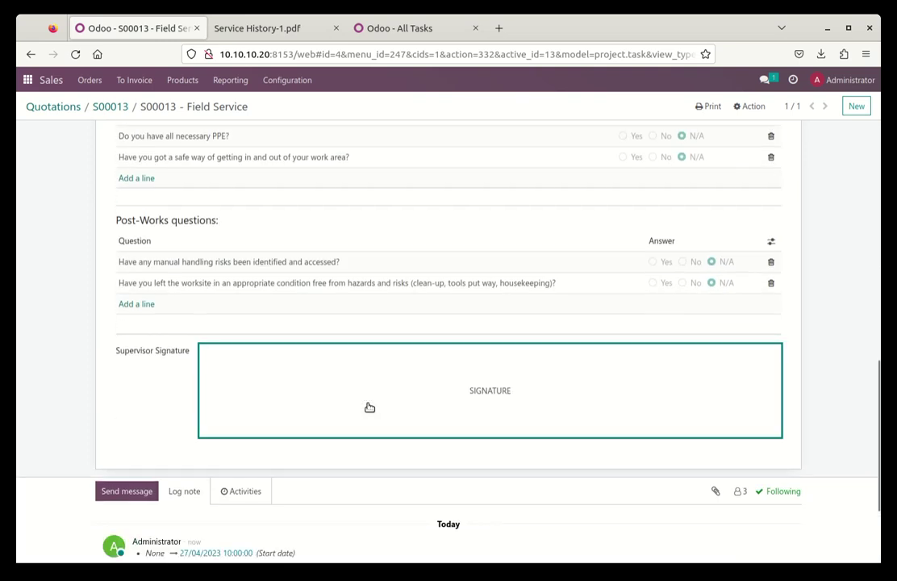
scroll(369, 407, up, 10)
scroll(369, 407, up, 8)
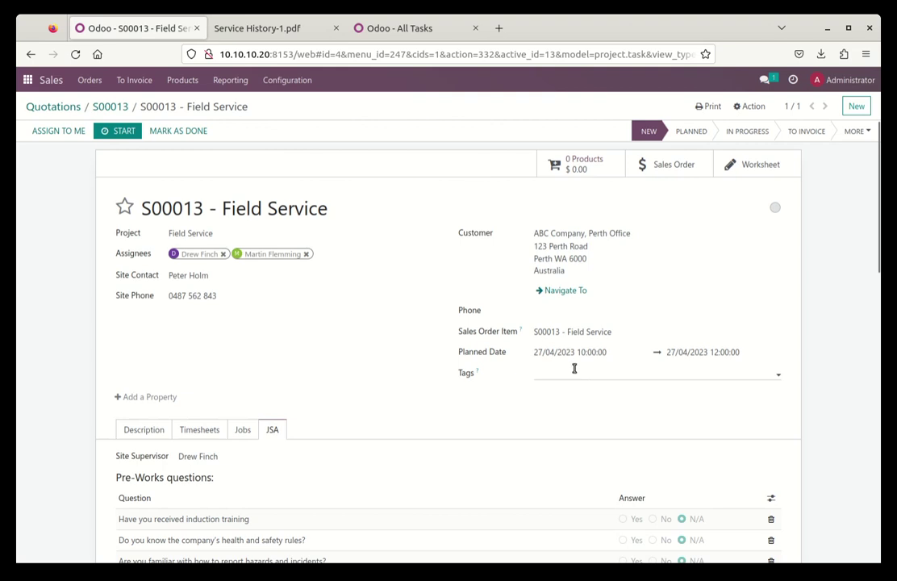
Step: Move the field service task to the Planned stage and look over its jobs and JSA sections
click(687, 134)
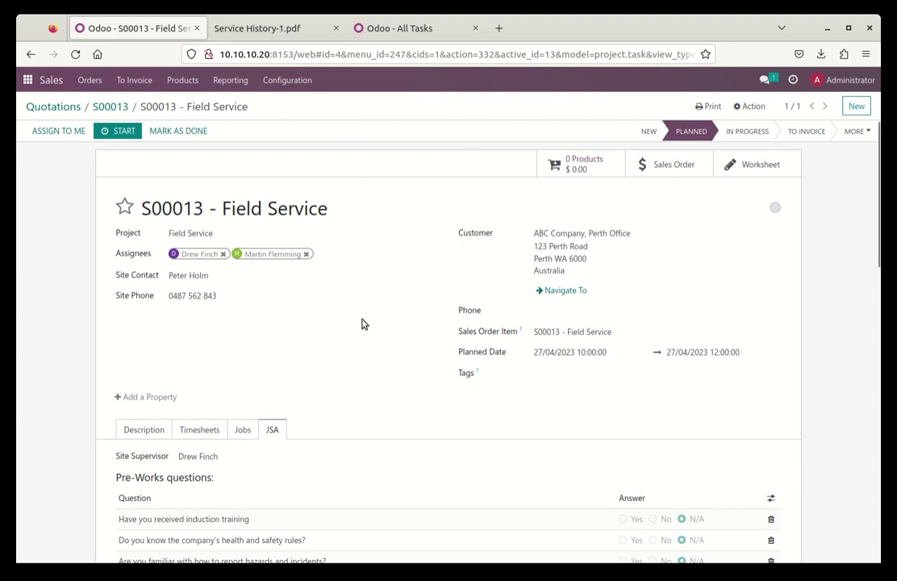
click(244, 432)
click(273, 432)
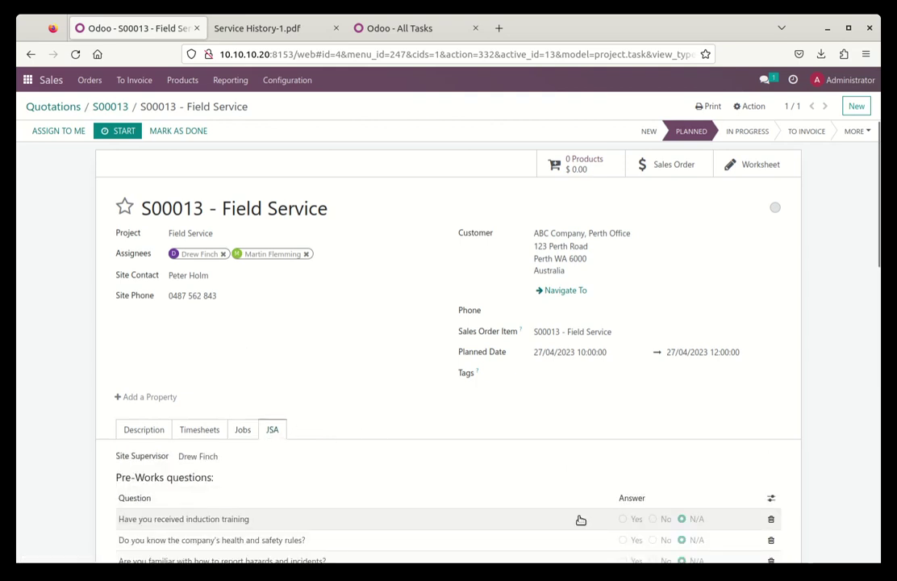
Step: Reopen the task's BRONTE® Series 6.3kW job, check its details and assignee choices, and save the job and the task
click(239, 431)
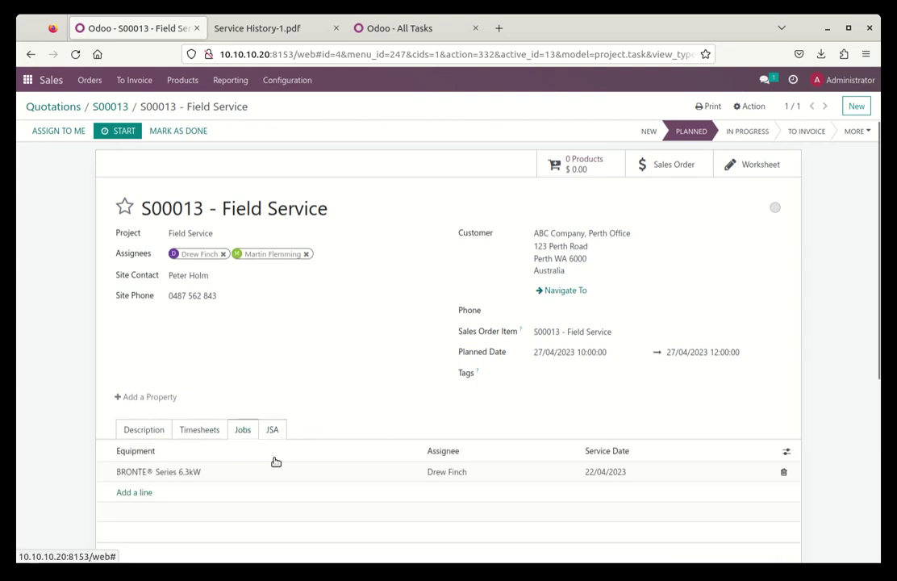
click(338, 476)
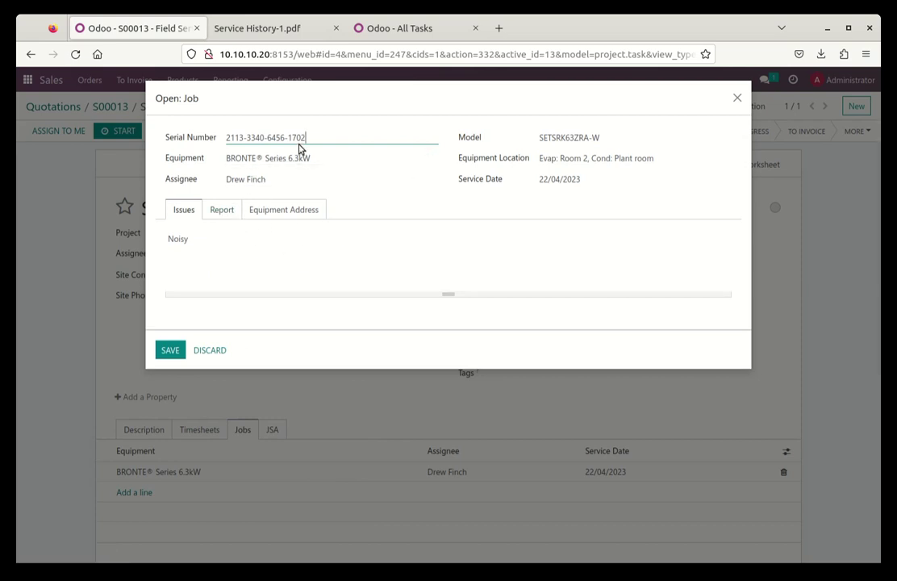
click(288, 180)
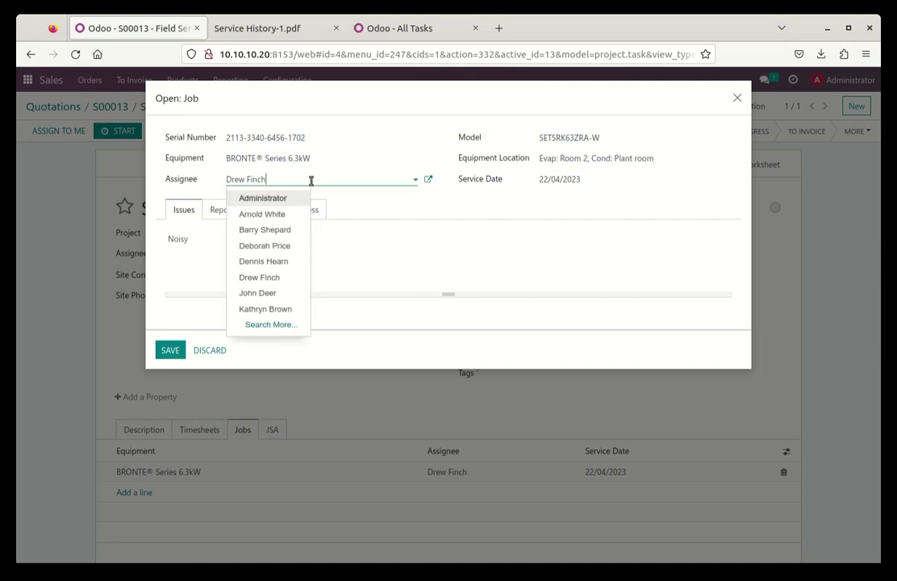
click(323, 181)
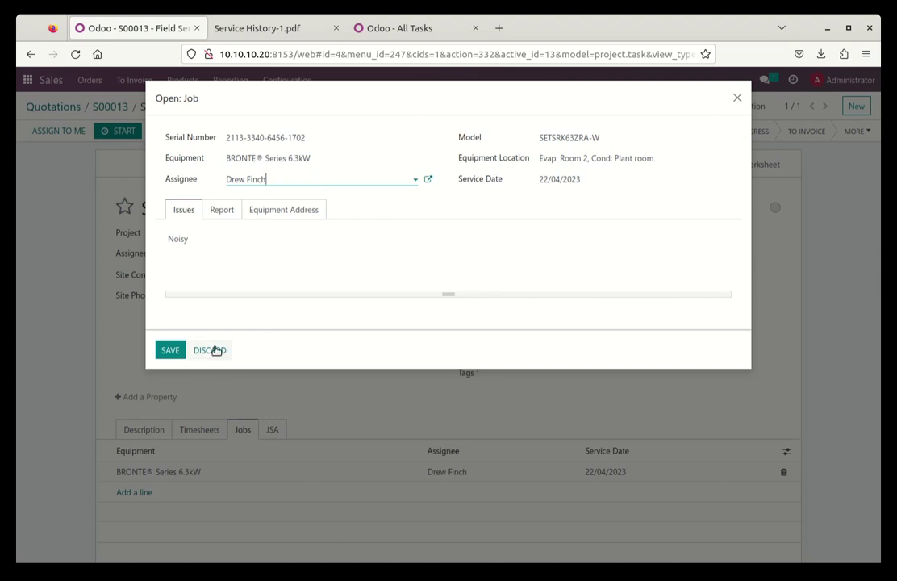
click(170, 350)
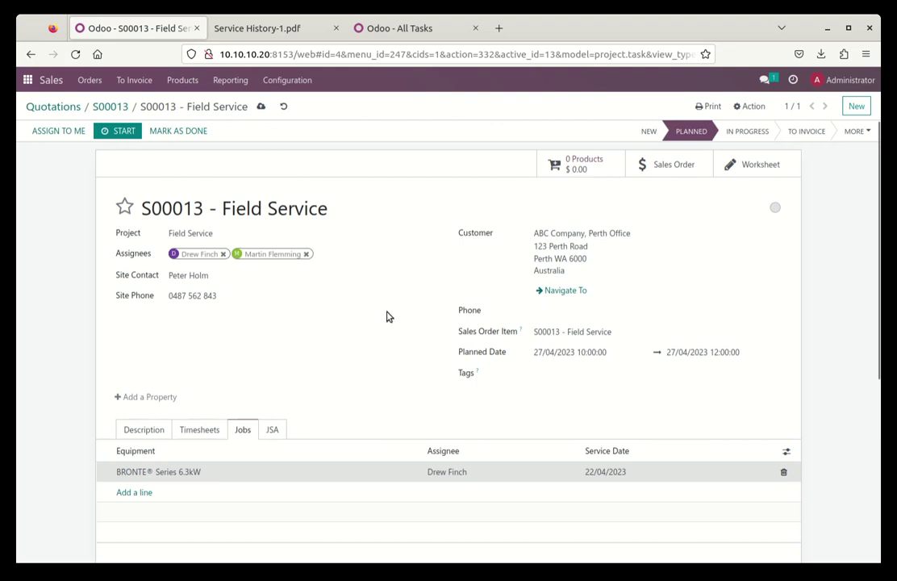
click(261, 108)
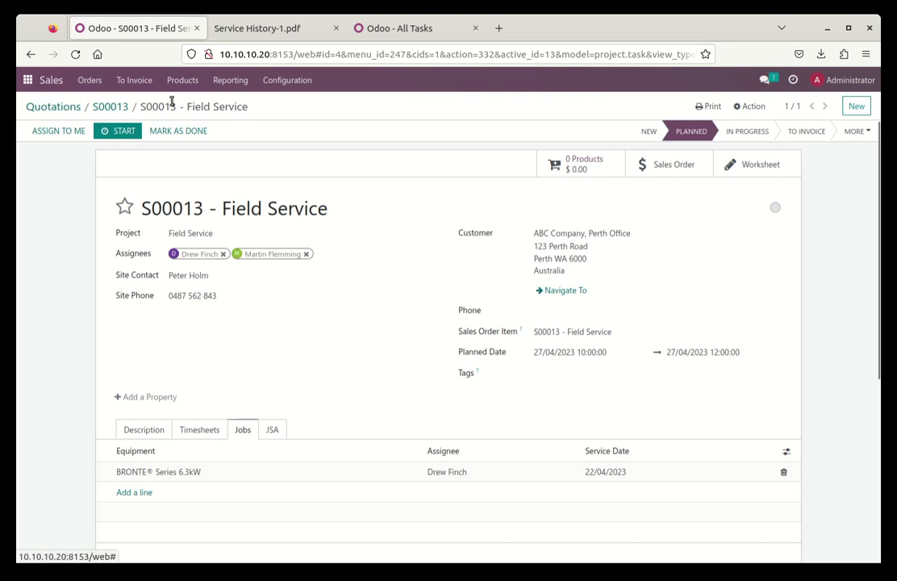
Step: Switch to the Client Equipment app and review its configured Post-Works and Pre-Works JSA questions
click(27, 80)
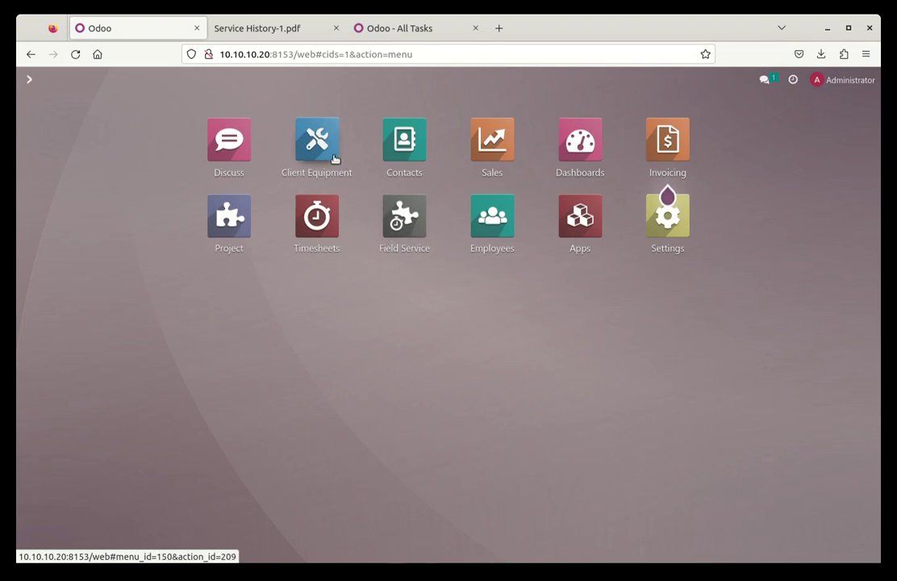
click(335, 158)
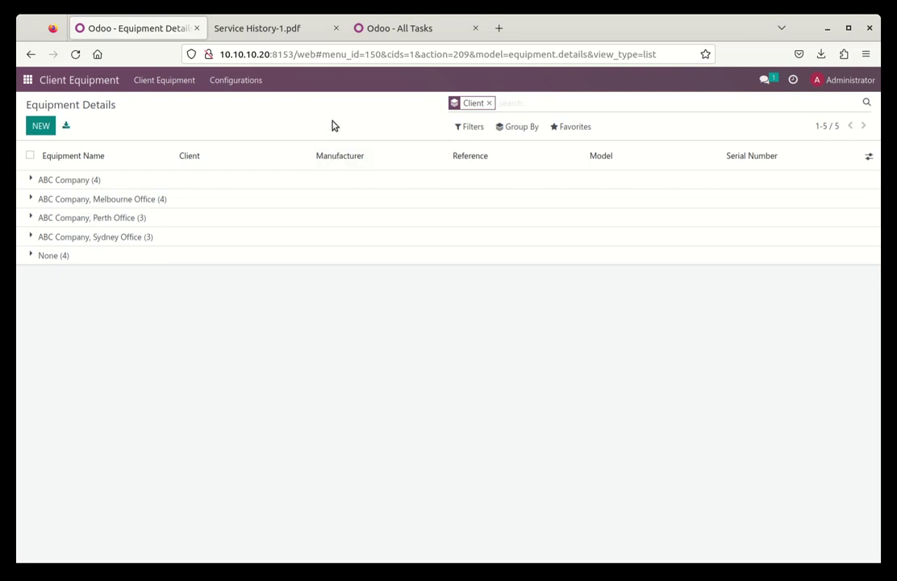
click(212, 80)
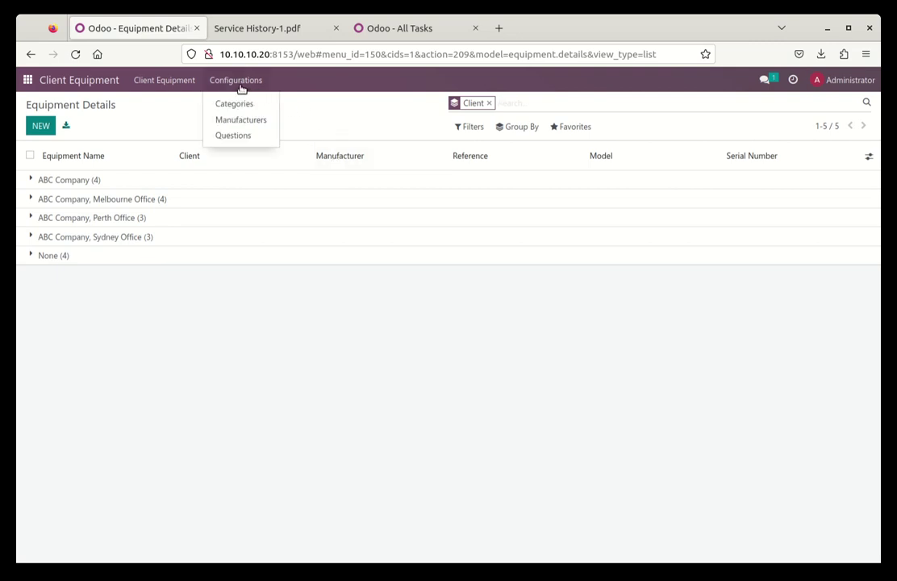
click(227, 137)
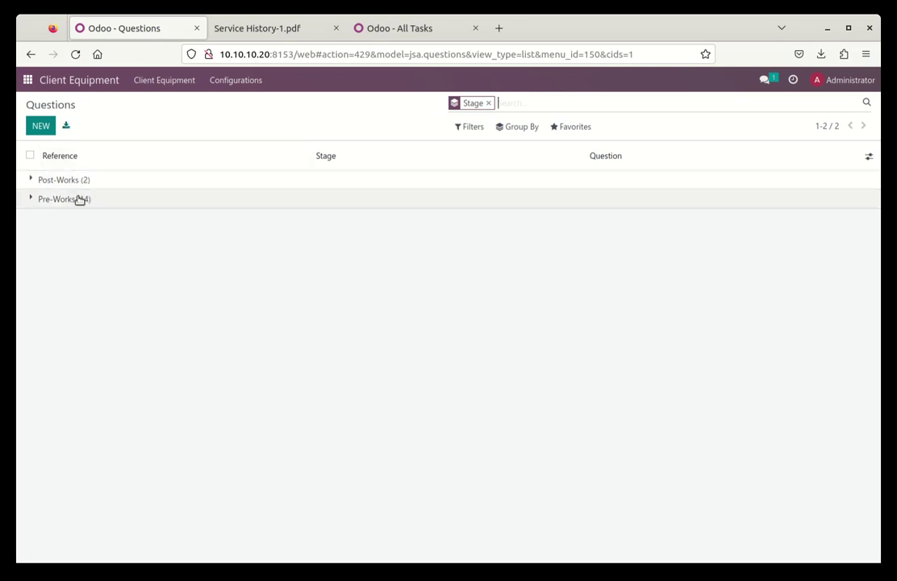
click(30, 181)
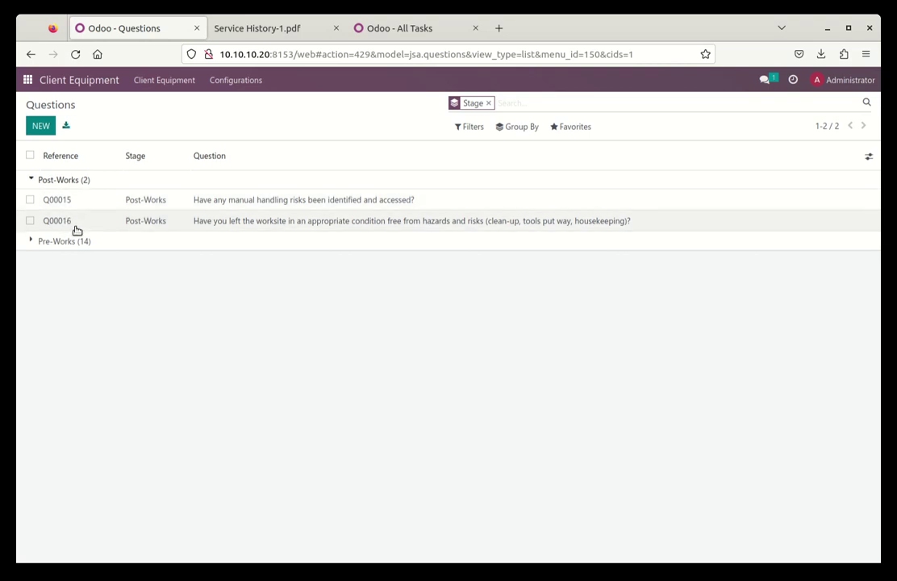
click(34, 241)
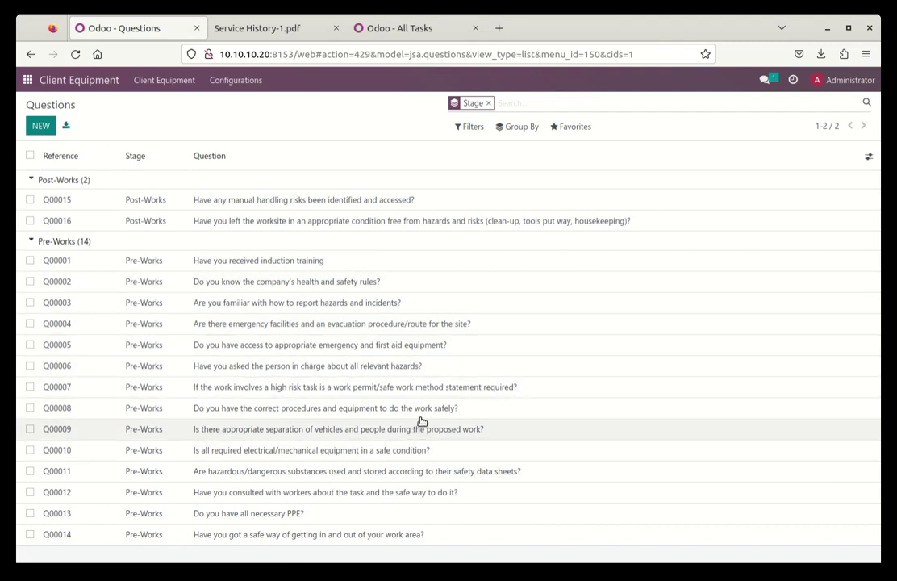
Step: Archive the Pre-Works question "Do you have the correct procedures and equipment to do the work safely?" and return to the questions list
click(290, 409)
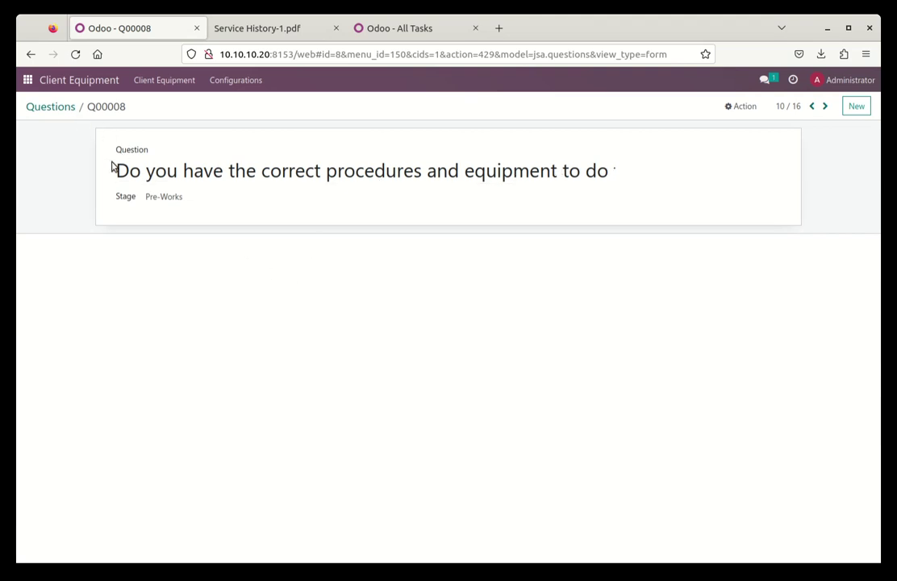
click(740, 108)
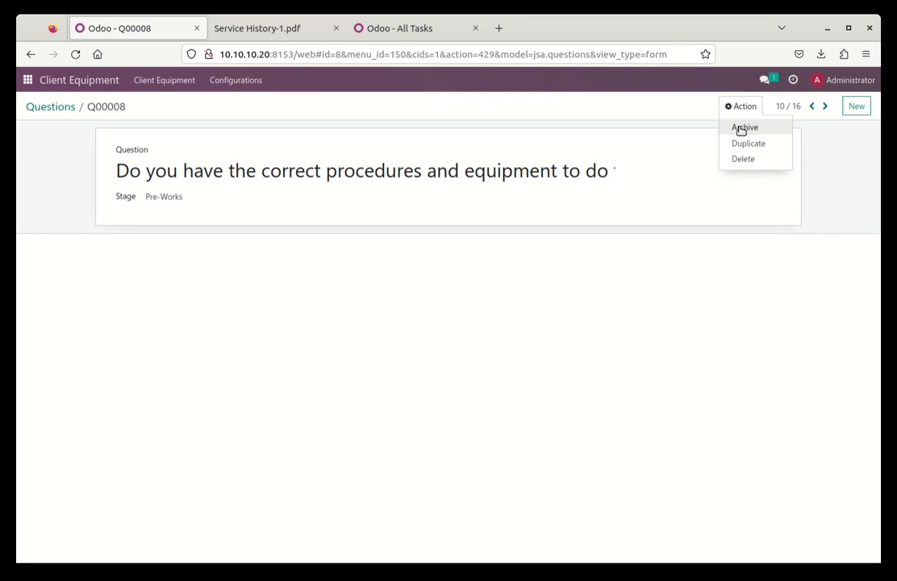
click(742, 128)
click(272, 168)
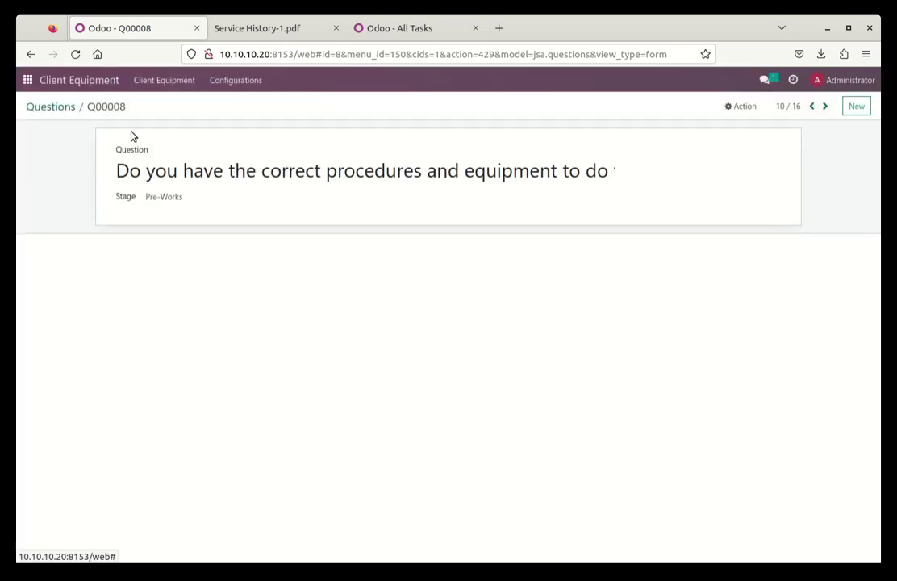
click(53, 108)
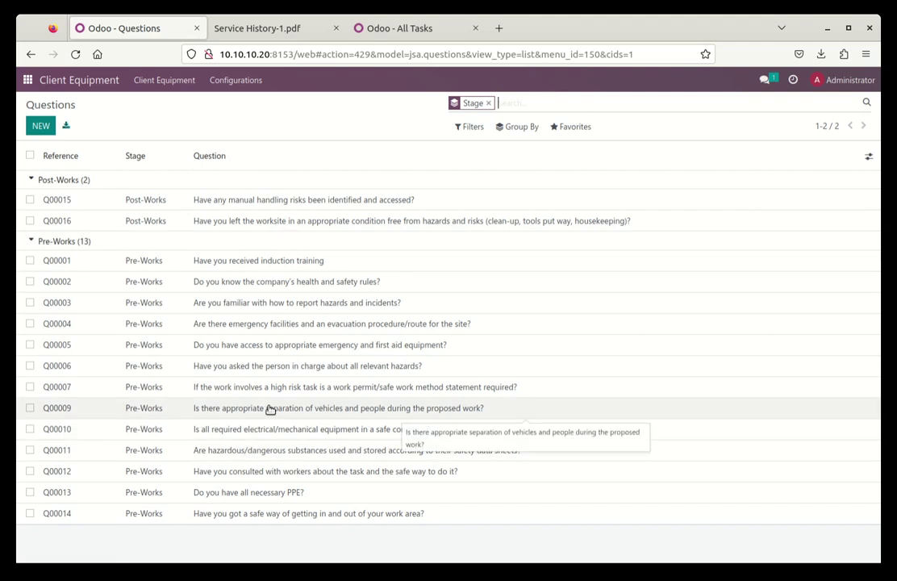
Step: Start a blank new JSA question and discard it
click(41, 127)
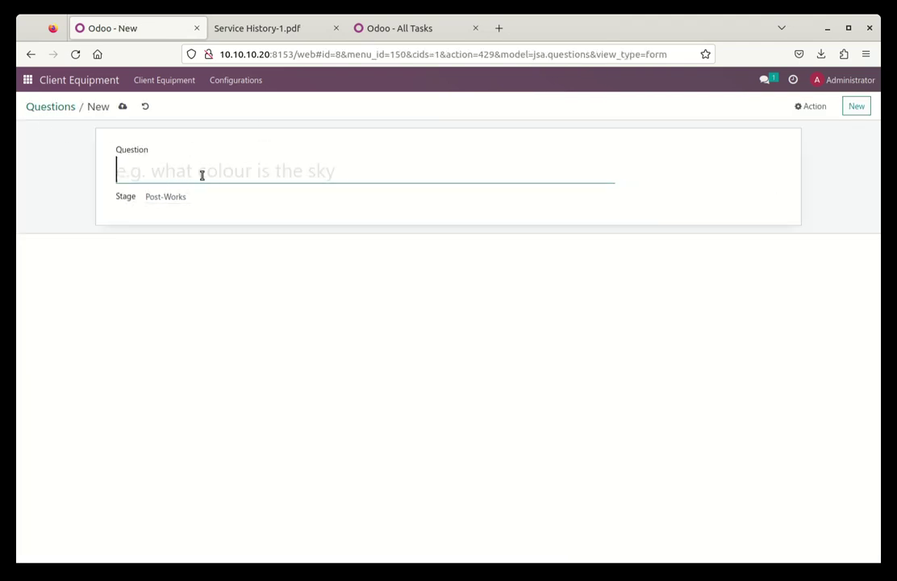
click(145, 106)
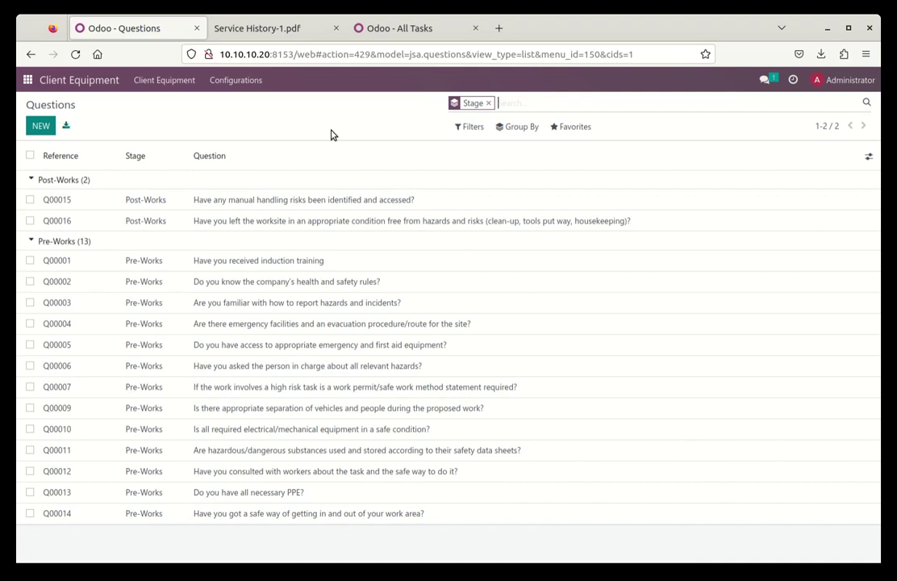
Step: Unarchive question Q00008 from the archived questions and return to the unfiltered list with the Pre-Works group expanded
click(476, 128)
click(468, 150)
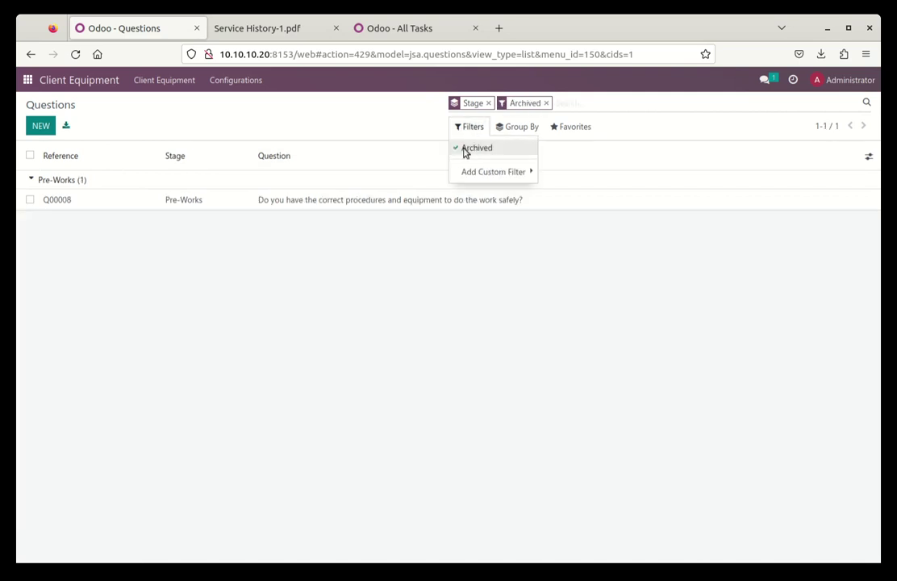
click(31, 200)
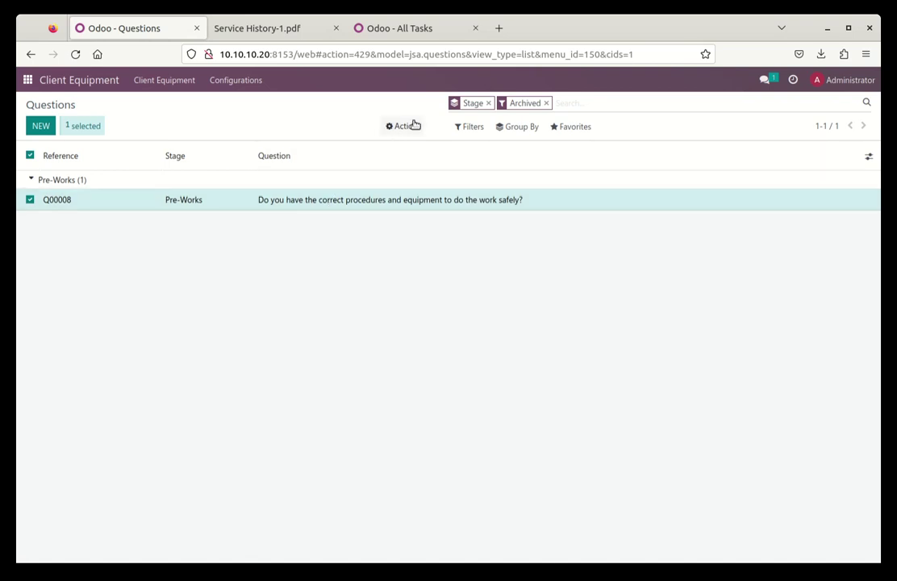
click(411, 127)
click(408, 178)
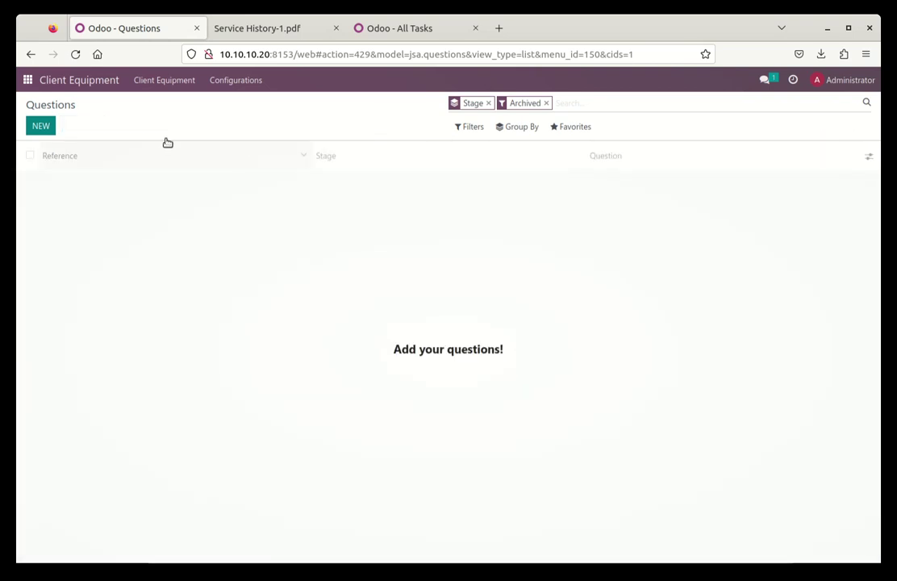
click(546, 103)
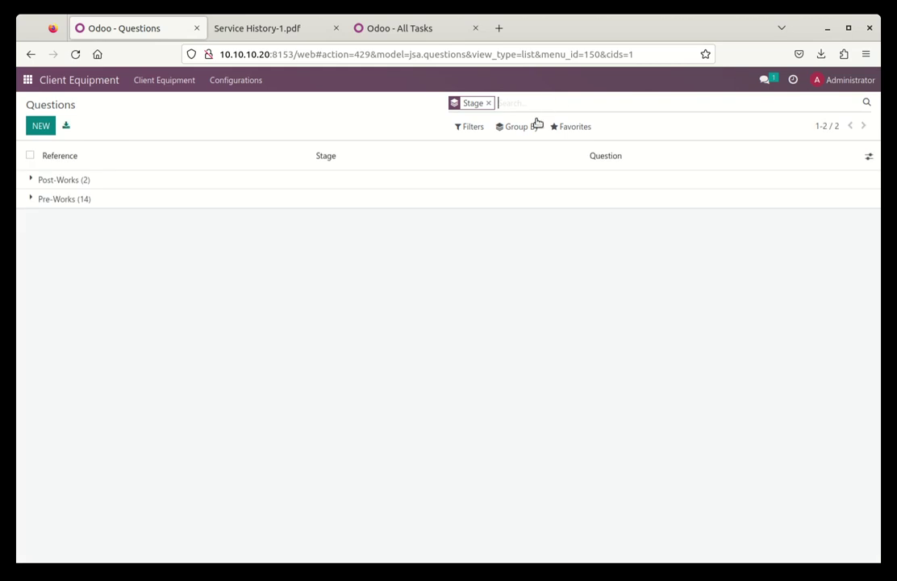
click(30, 199)
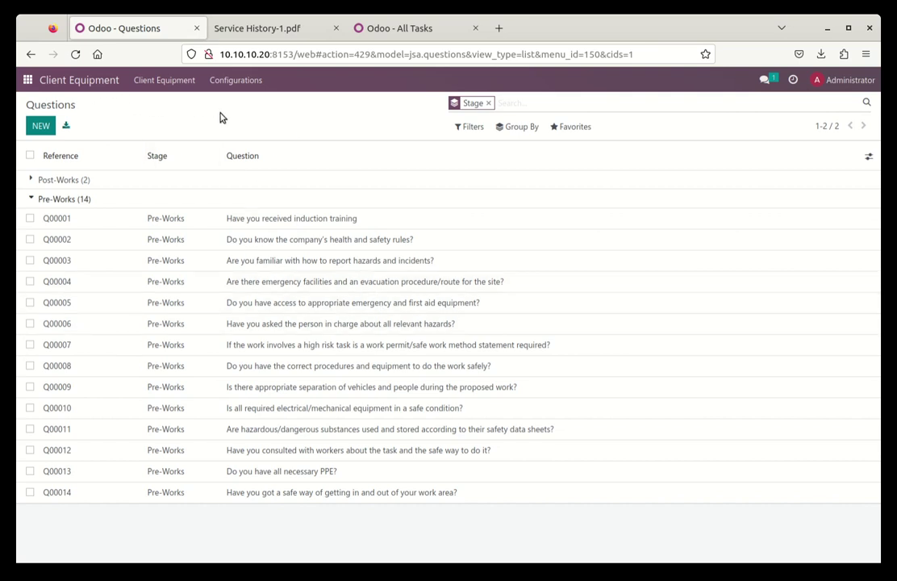
Step: Open the service history of the BRONTE® Series 6.3kW unit belonging to ABC Company, Perth Office
click(165, 80)
click(166, 128)
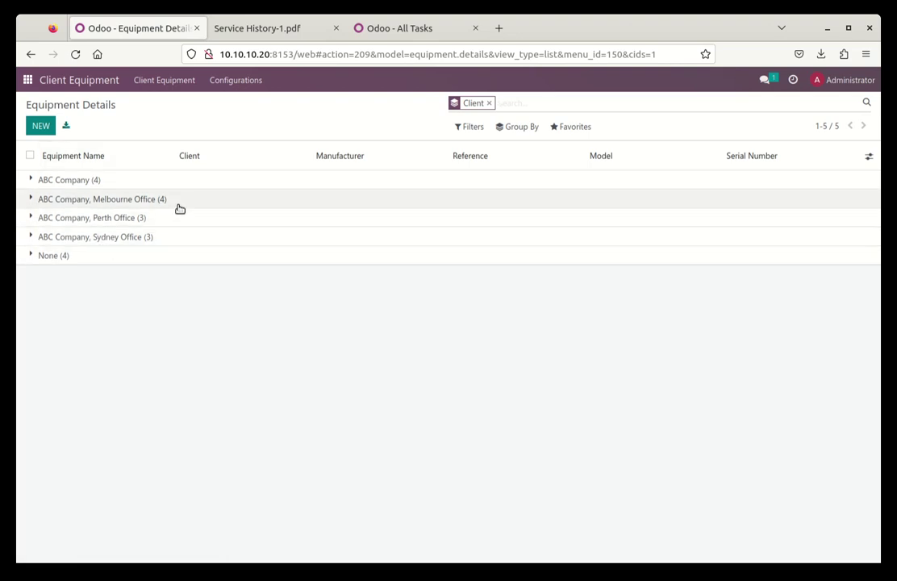
click(117, 219)
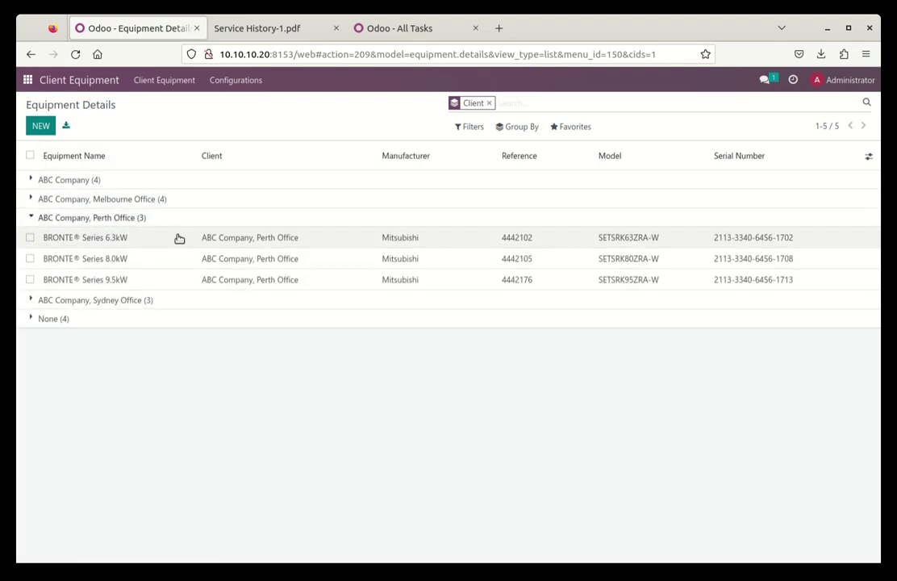
click(179, 237)
click(244, 373)
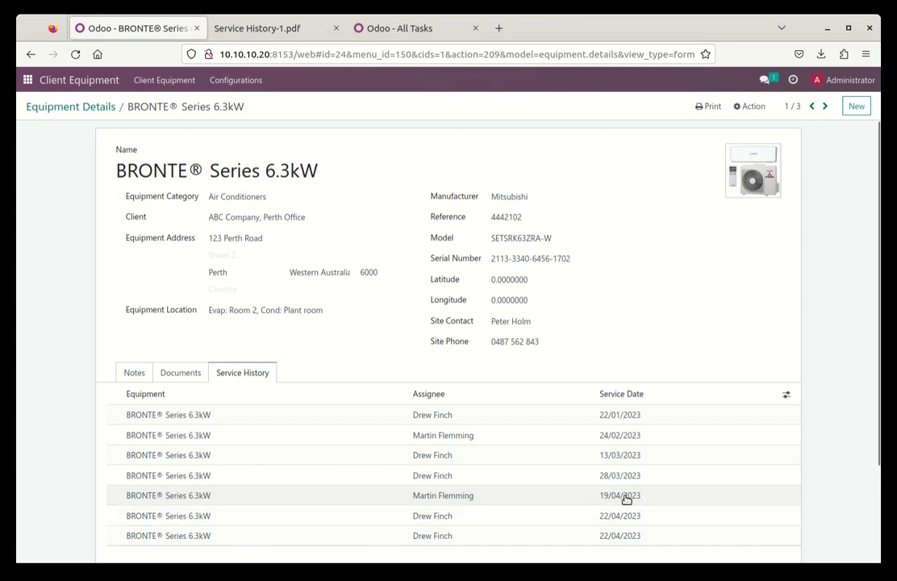
Step: Review the reported issue and technician's report of the 19/04/2023 service, and close the record
click(216, 499)
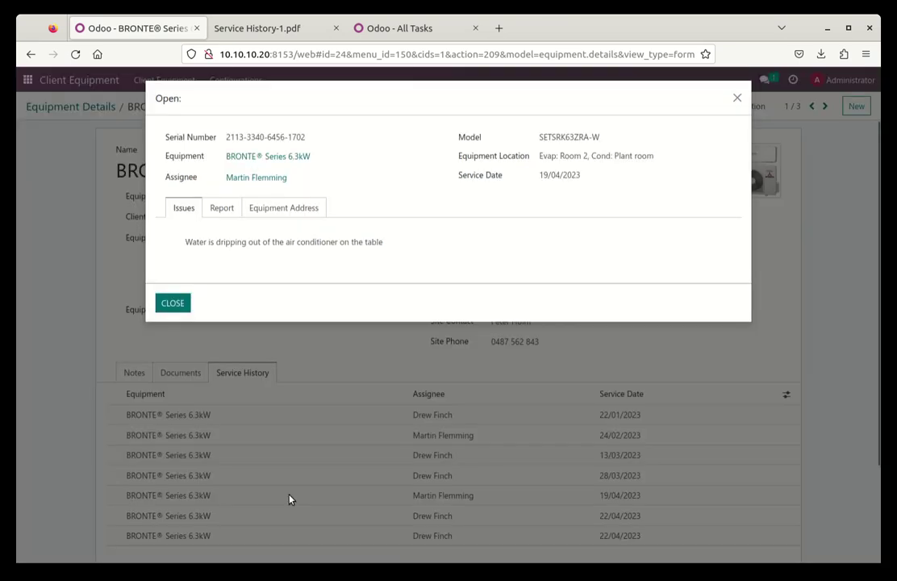
click(223, 209)
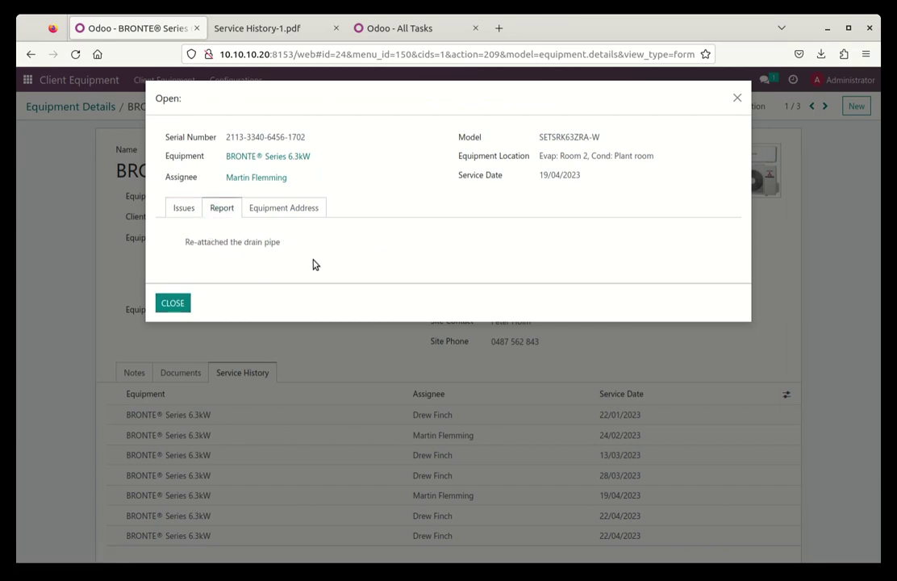
click(175, 307)
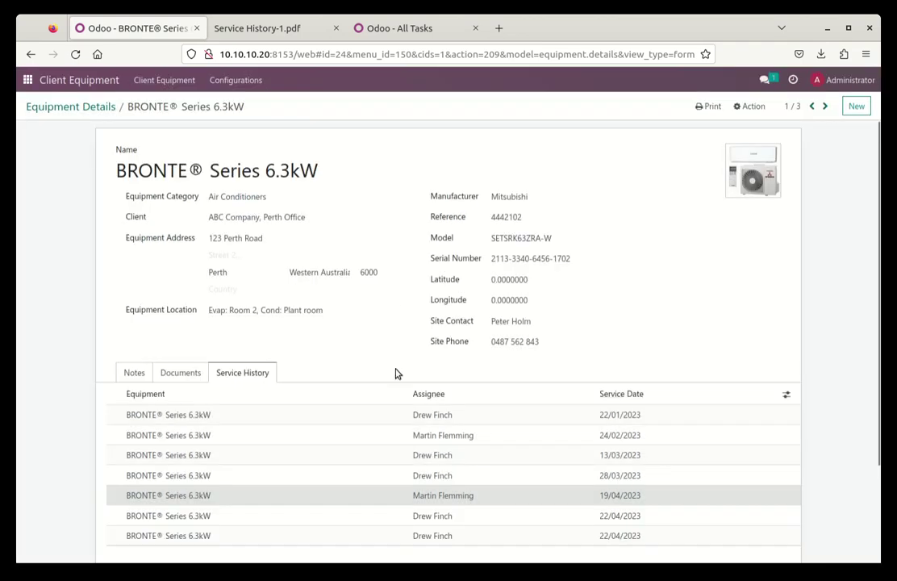